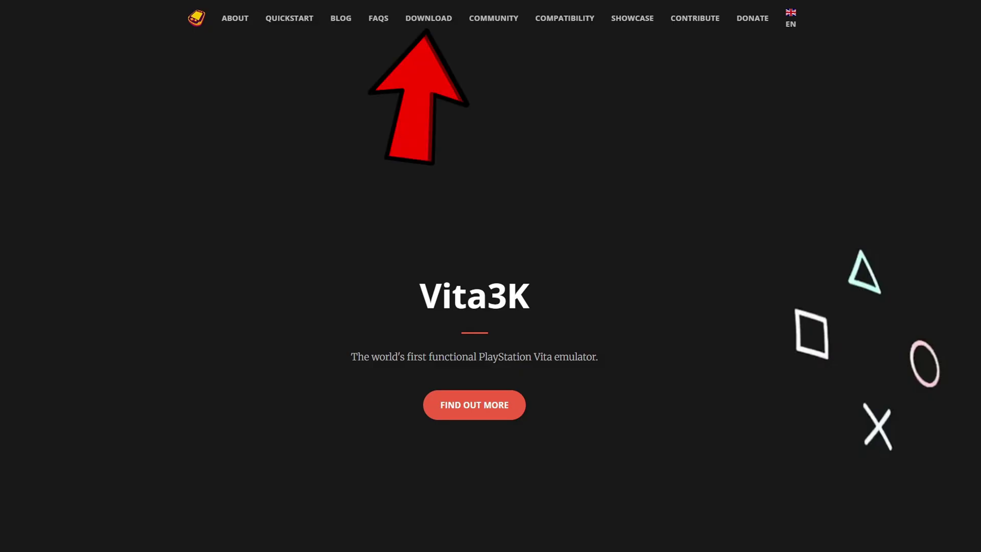
- Download the Windows nightly build of Vita3K and extract the archive with 7-Zip into its own windows-latest folder
left_click(433, 23)
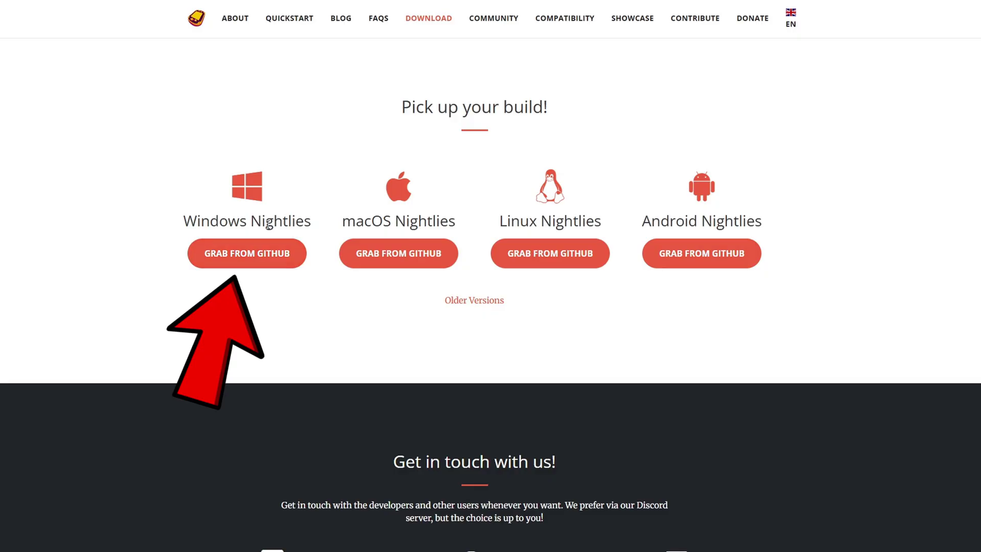
left_click(269, 258)
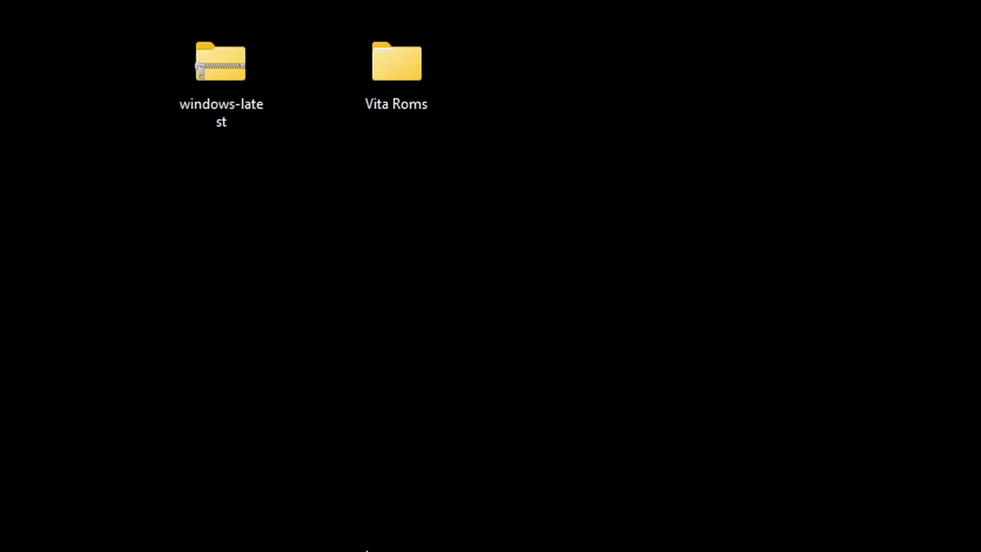
right_click(226, 55)
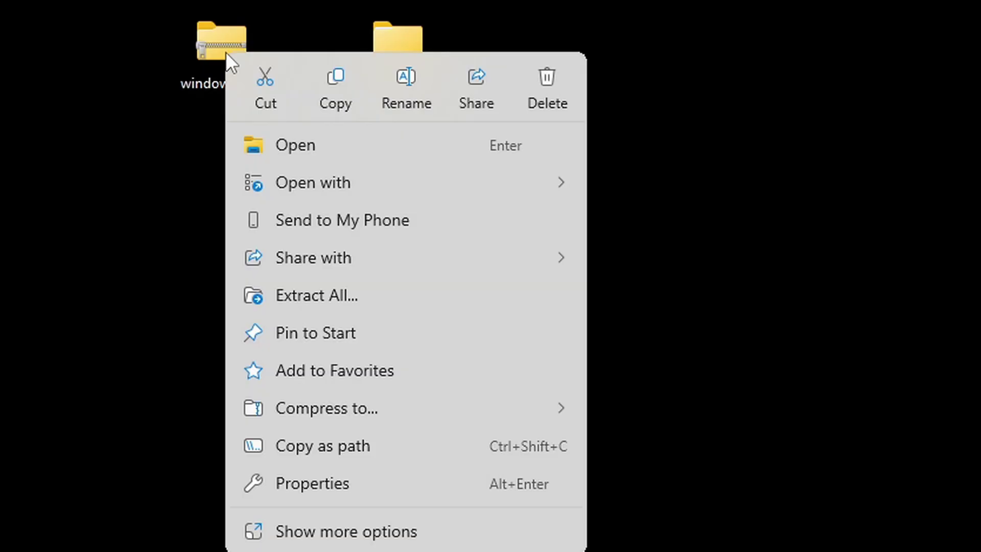
left_click(372, 536)
mouse_move(302, 154)
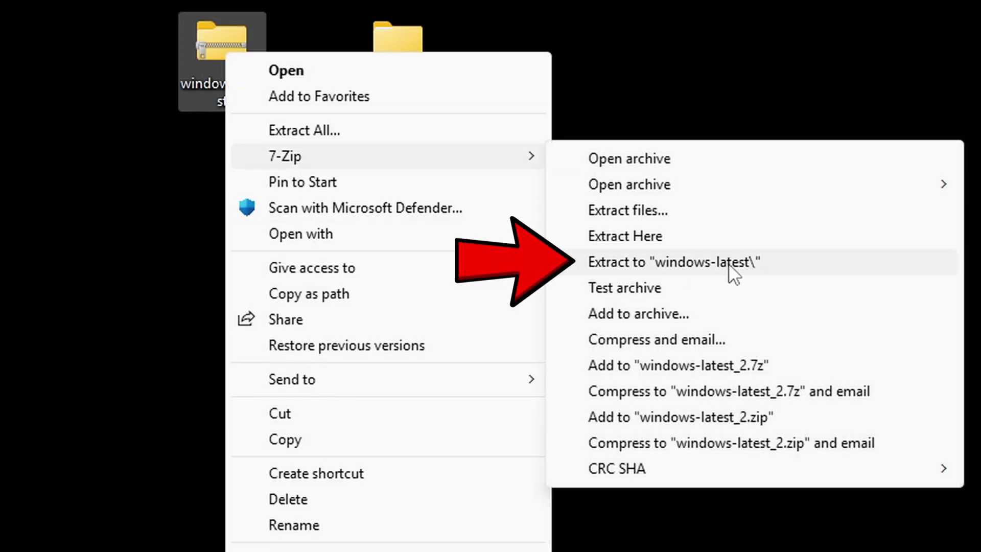
left_click(712, 263)
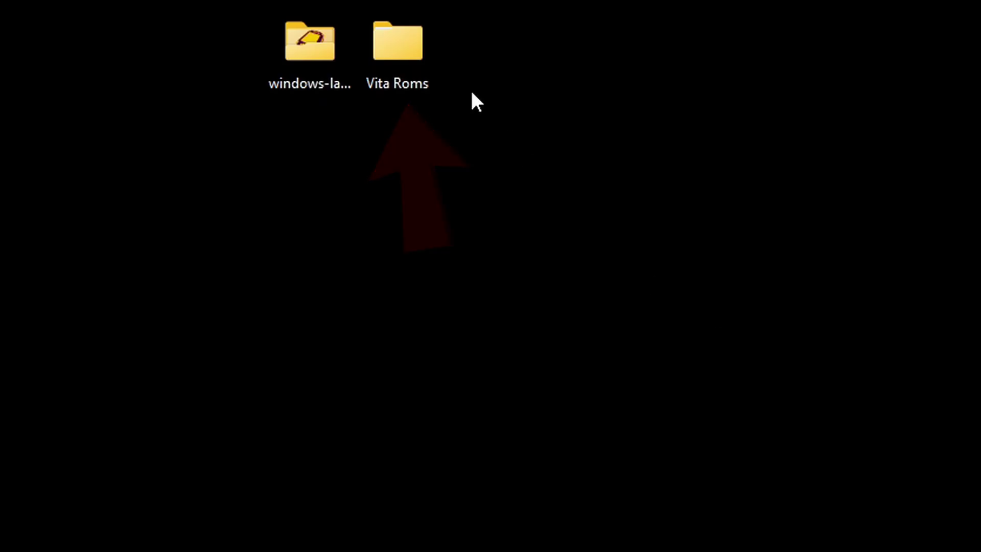
- Extract the Borderlands 2 (PCSE00383) (NTSC) archive with 7-Zip directly into the Vita Roms folder
double_click(429, 33)
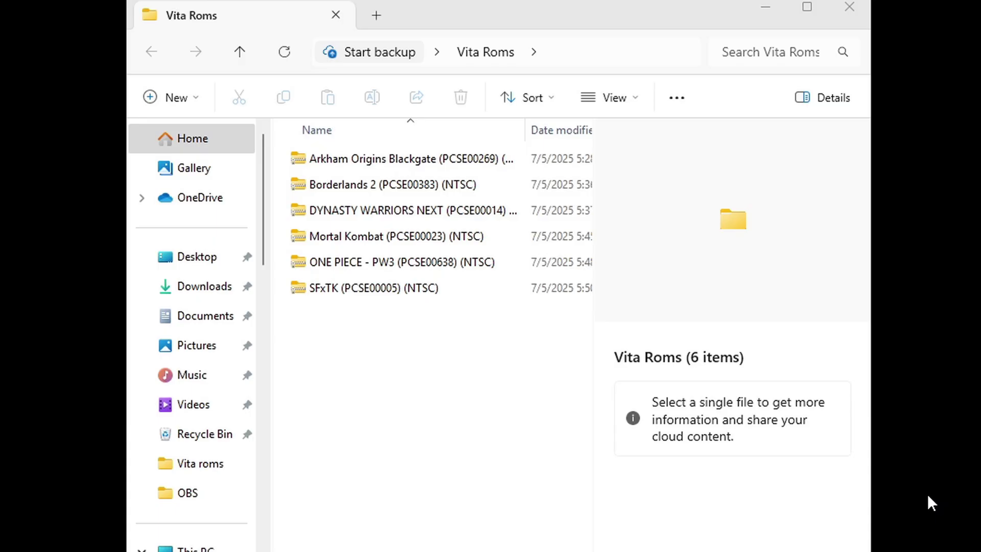
right_click(368, 188)
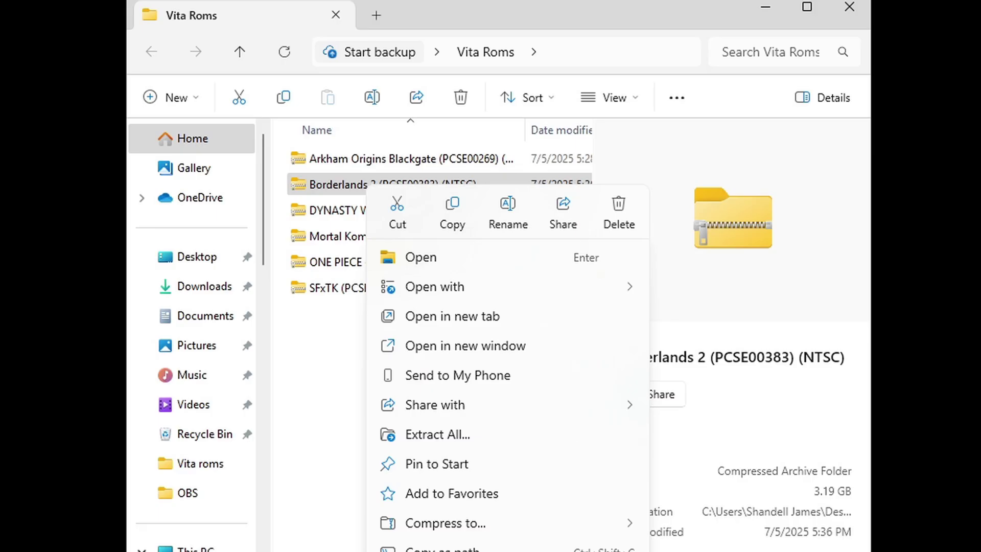
key("shift+F10")
mouse_move(439, 308)
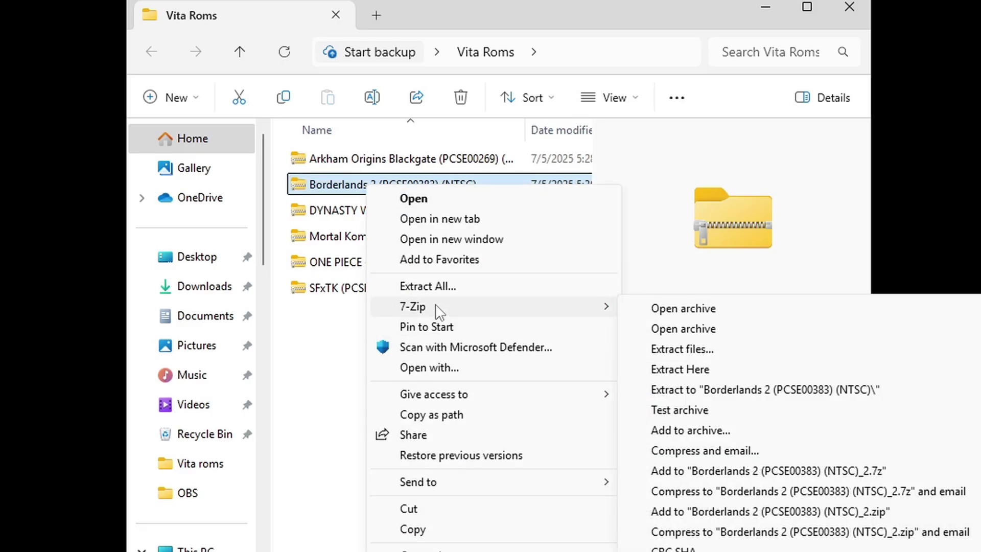
left_click(722, 372)
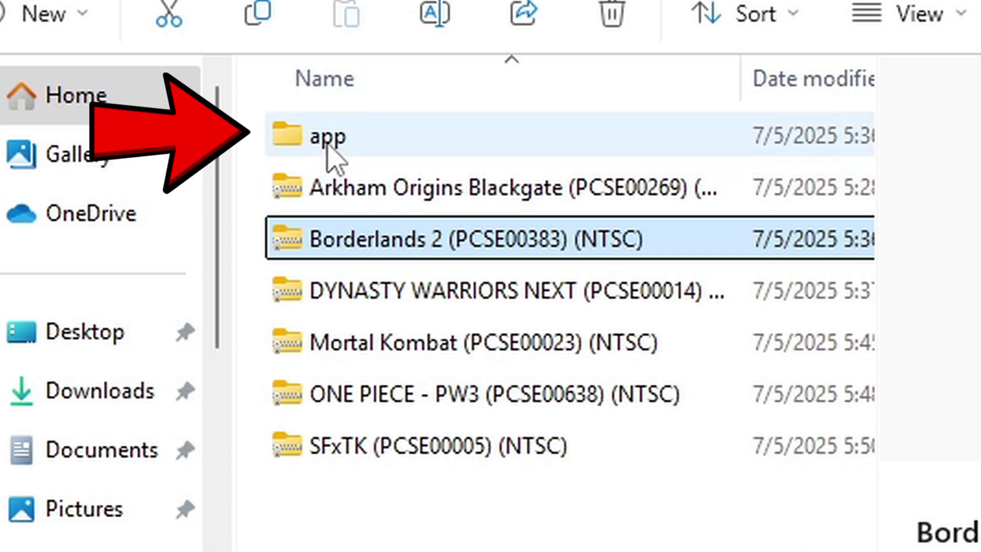
left_click(430, 551)
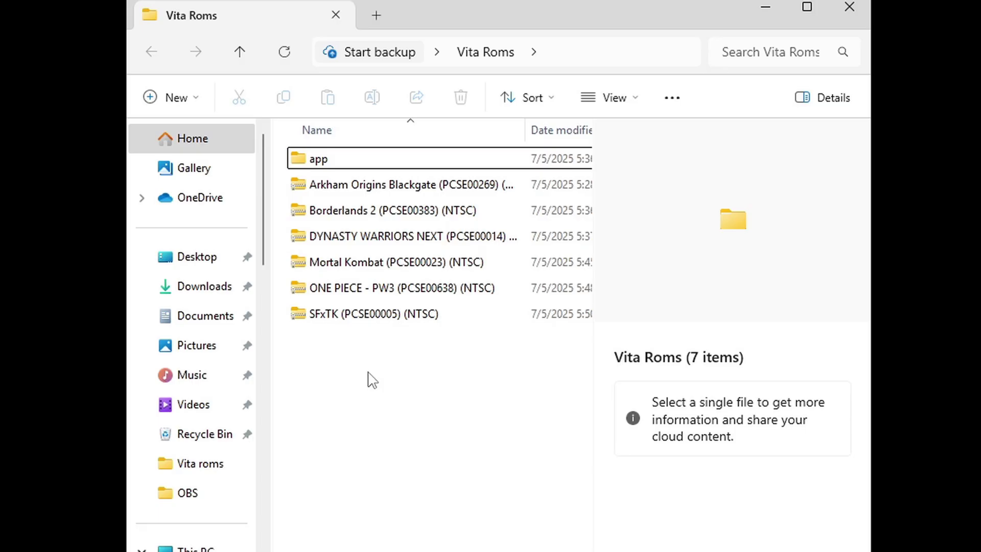
- Compress the extracted app folder to a ZIP file and name it Borderlands2
left_click(330, 162)
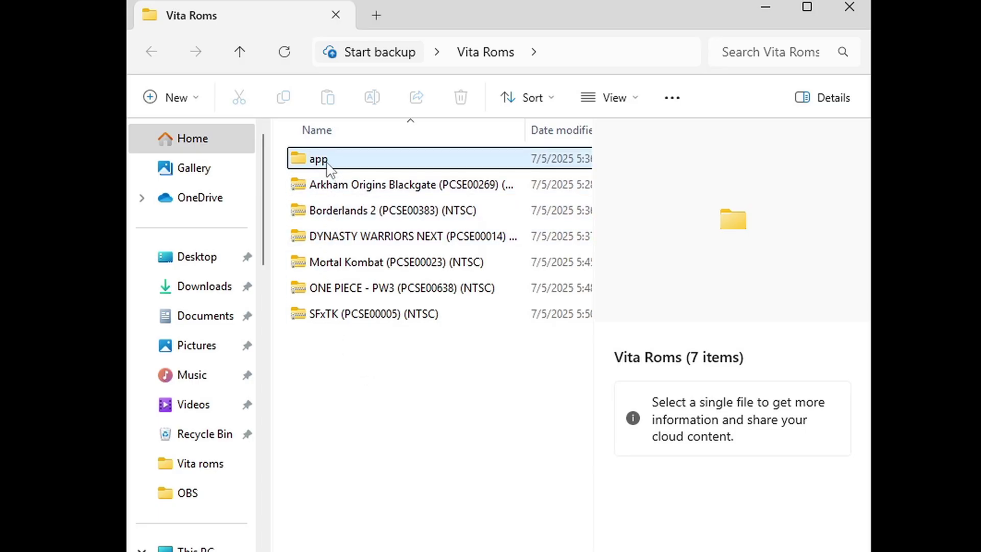
right_click(329, 163)
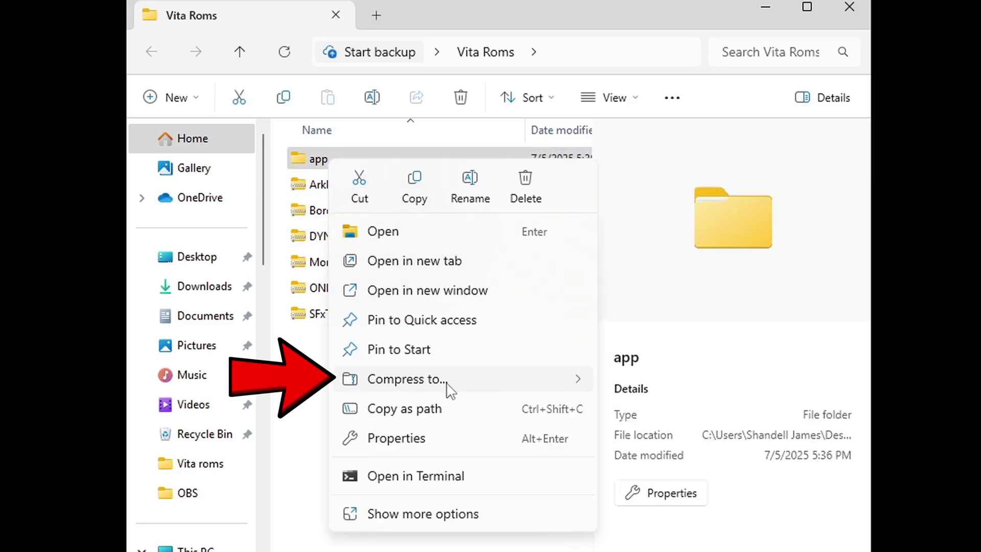
mouse_move(460, 388)
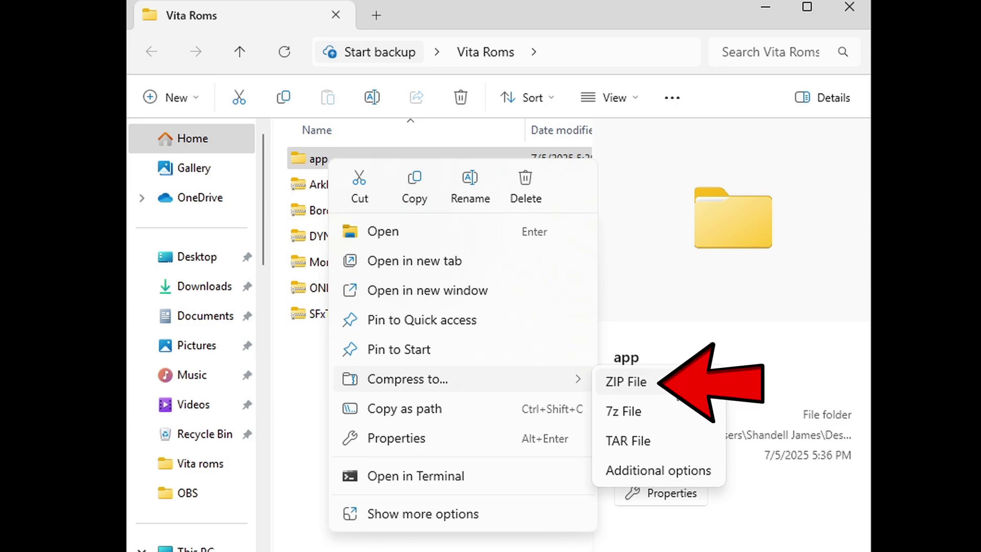
left_click(690, 393)
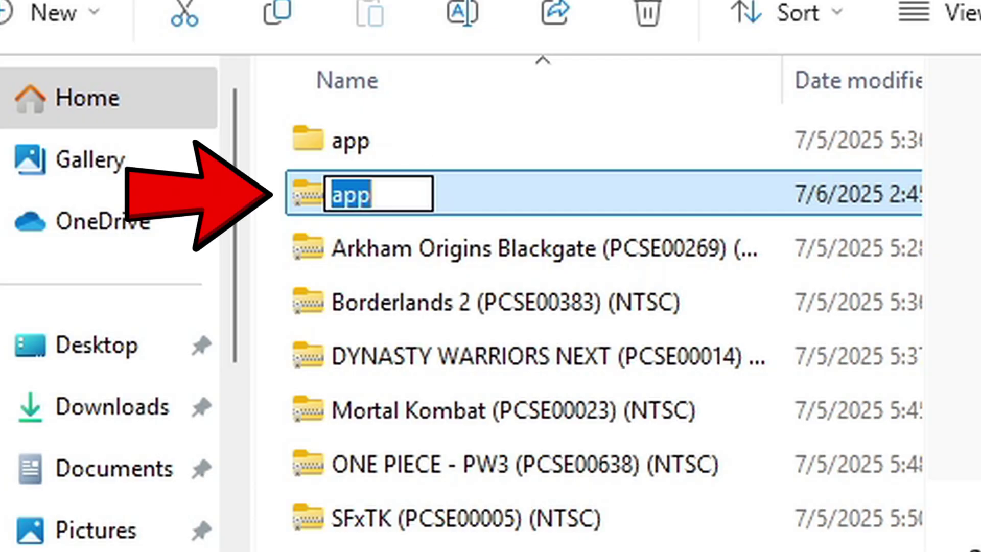
key("BackSpace")
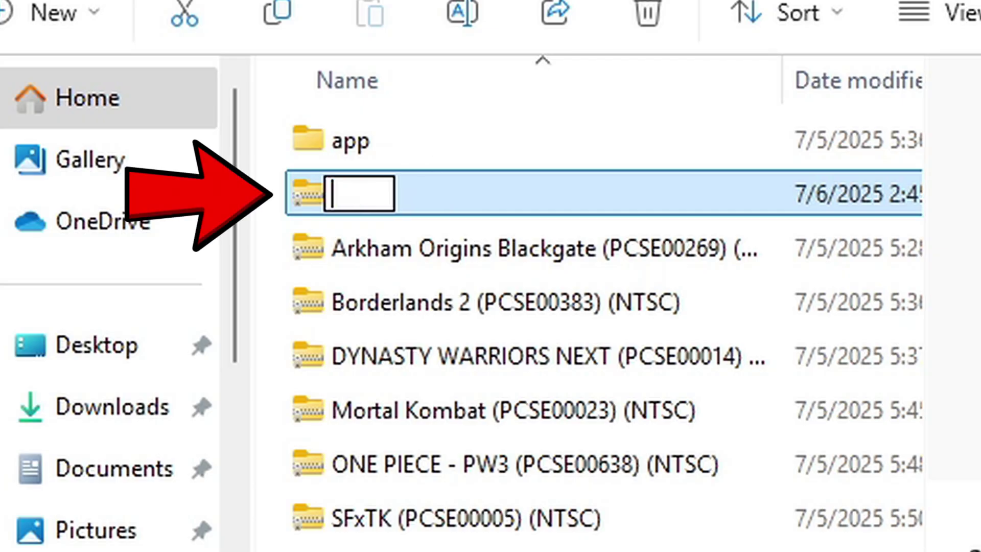
type("Borderlands2")
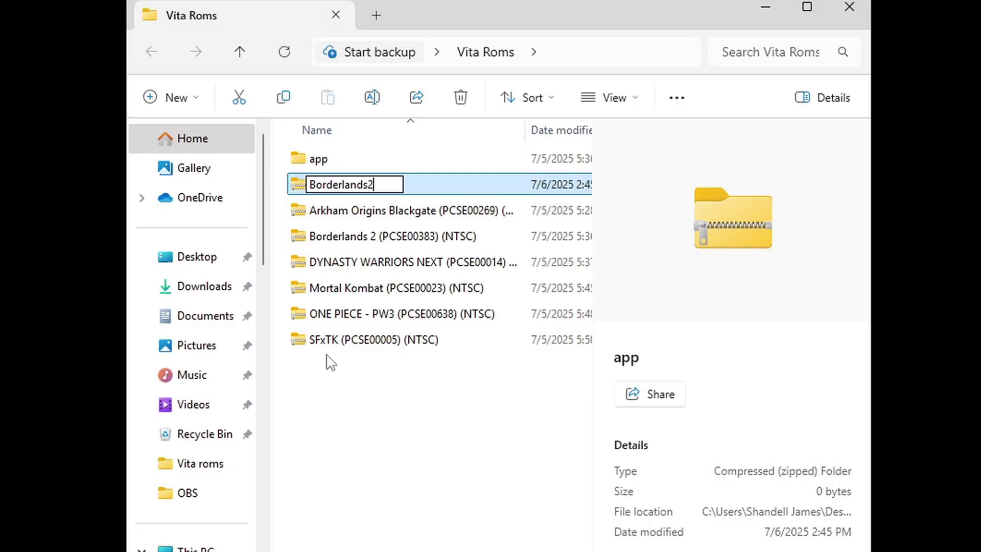
- Delete the app folder and the original Borderlands 2 (PCSE00383) (NTSC) archive from Vita Roms
right_click(316, 160)
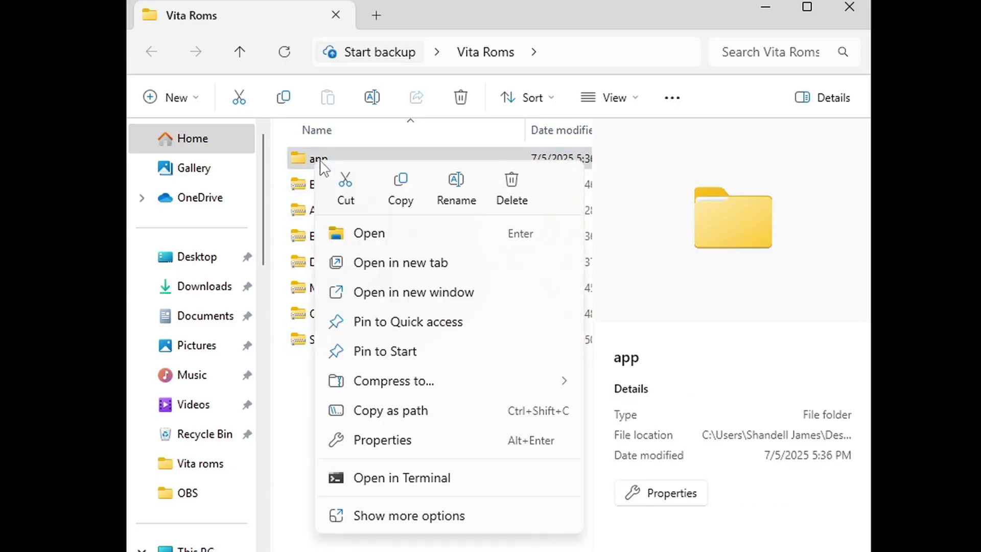
left_click(513, 197)
left_click(397, 186)
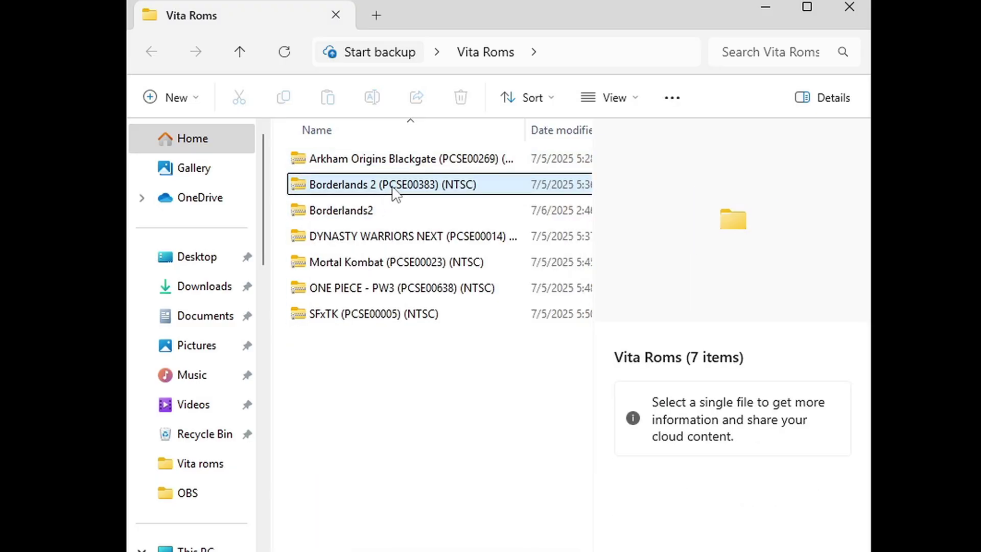
right_click(371, 189)
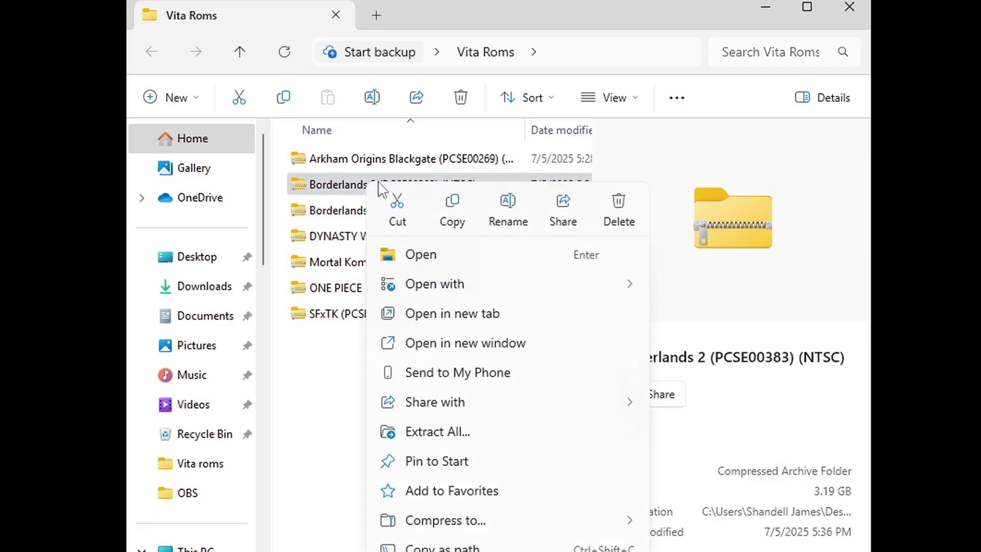
left_click(620, 207)
left_click(397, 188)
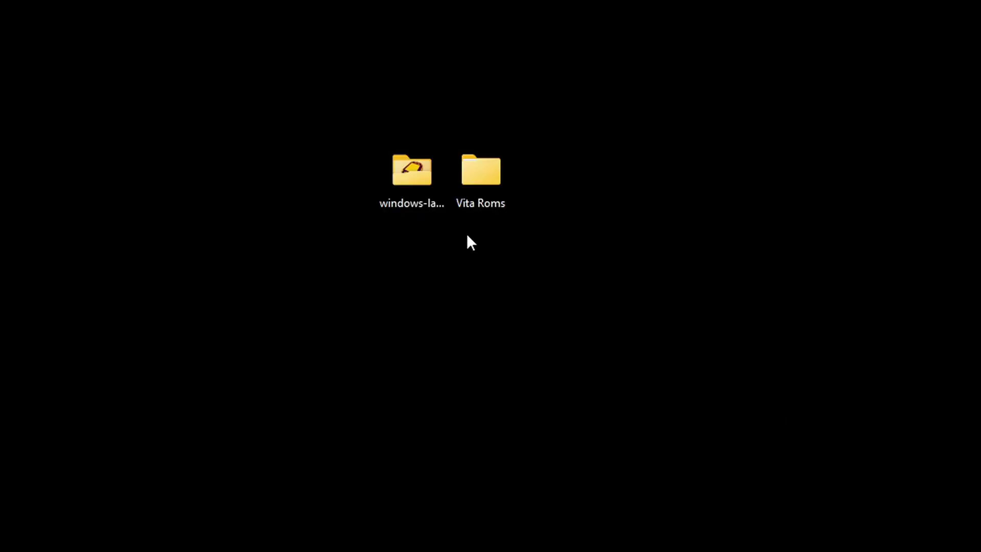
- Launch Vita3K from the windows-latest folder and continue its setup with English (United States) and the default emulator path
double_click(419, 166)
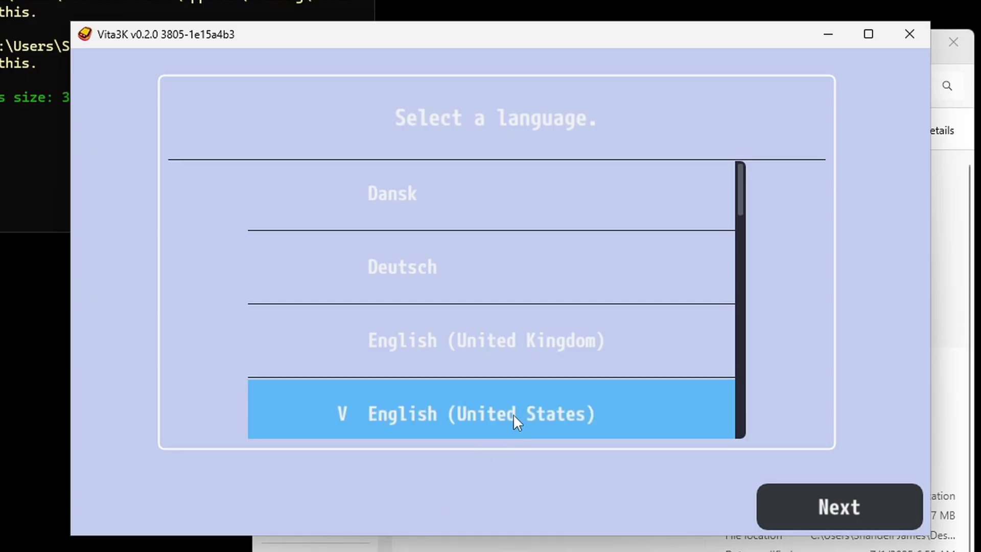
left_click(896, 511)
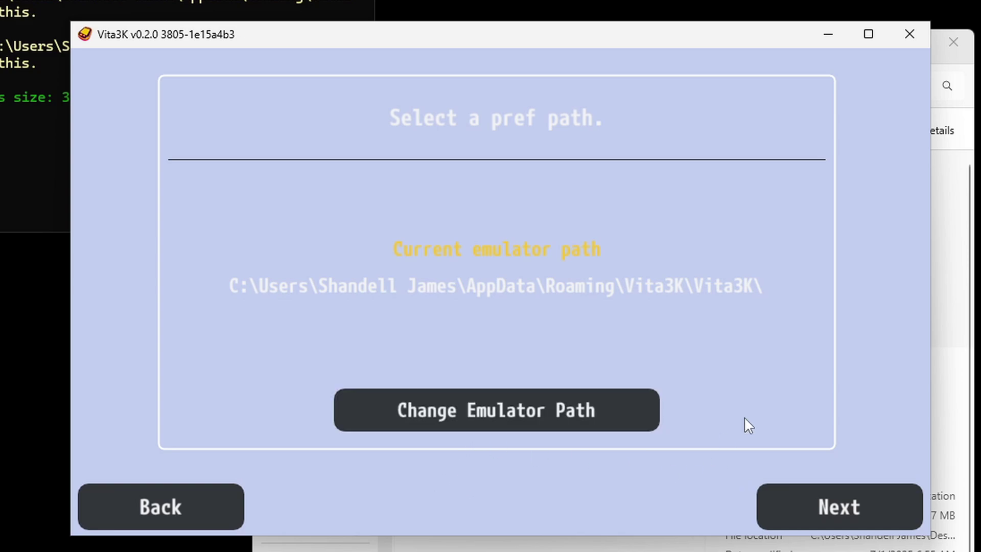
left_click(862, 502)
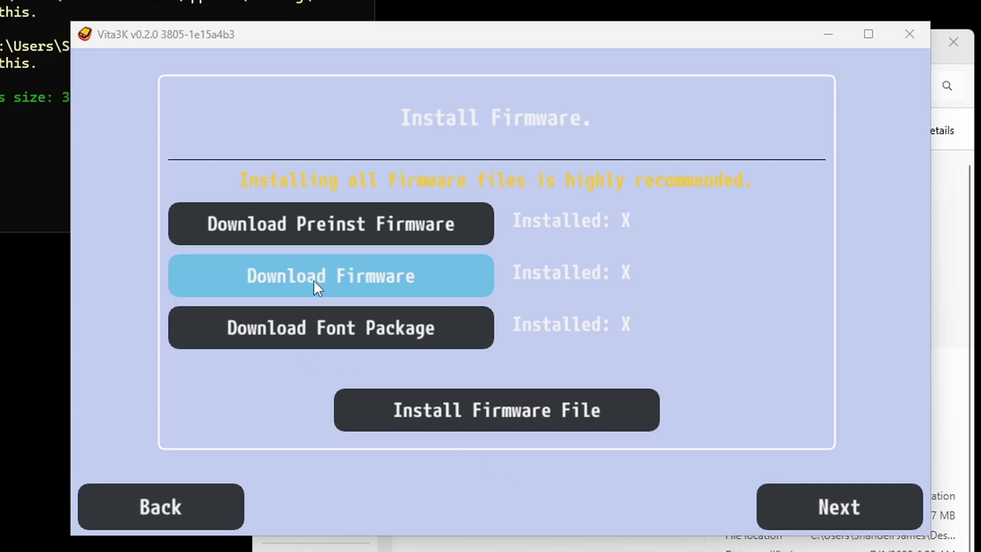
- Download the PS Vita firmware update PSVUPDAT.PUP, keep the blocked file, and move it into the Firmware folder on the desktop
left_click(396, 277)
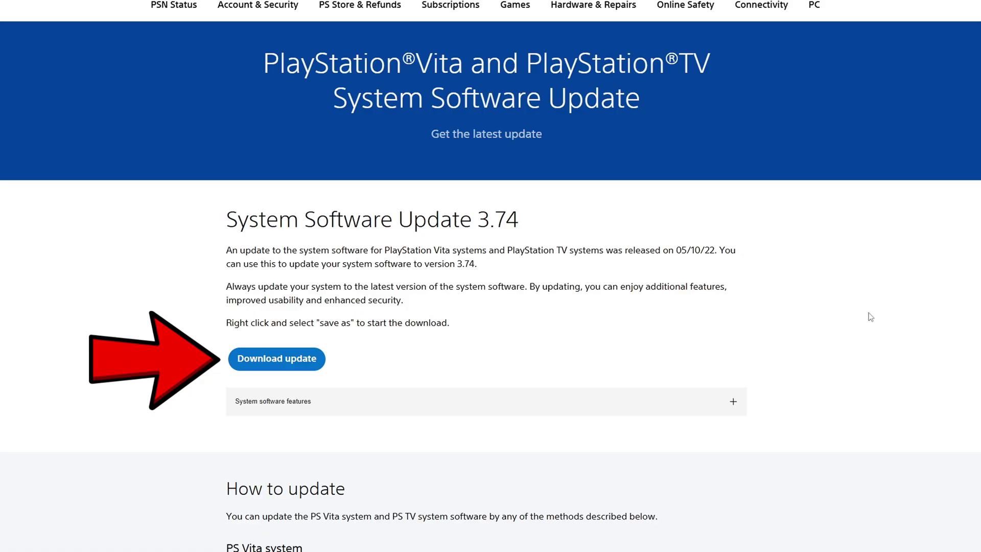
left_click(291, 361)
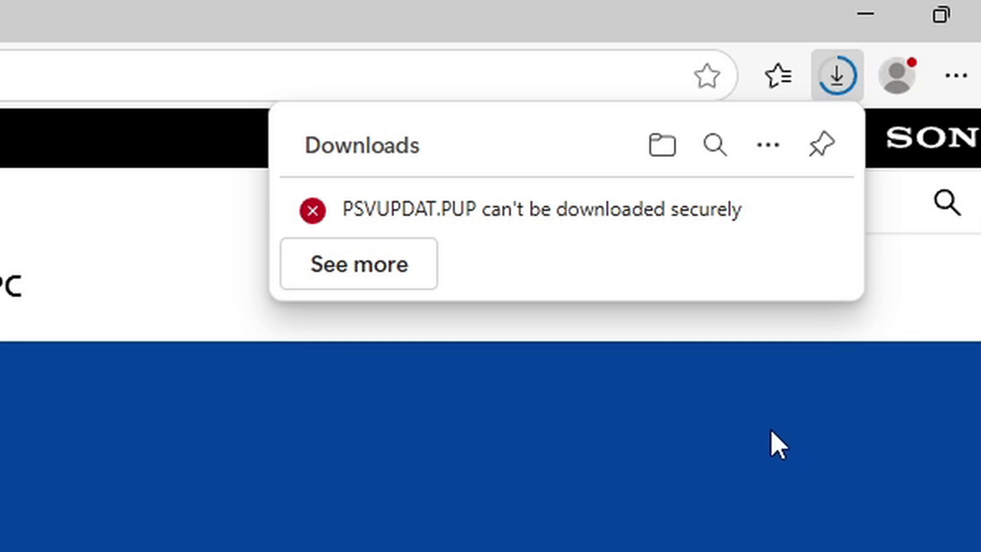
mouse_move(791, 212)
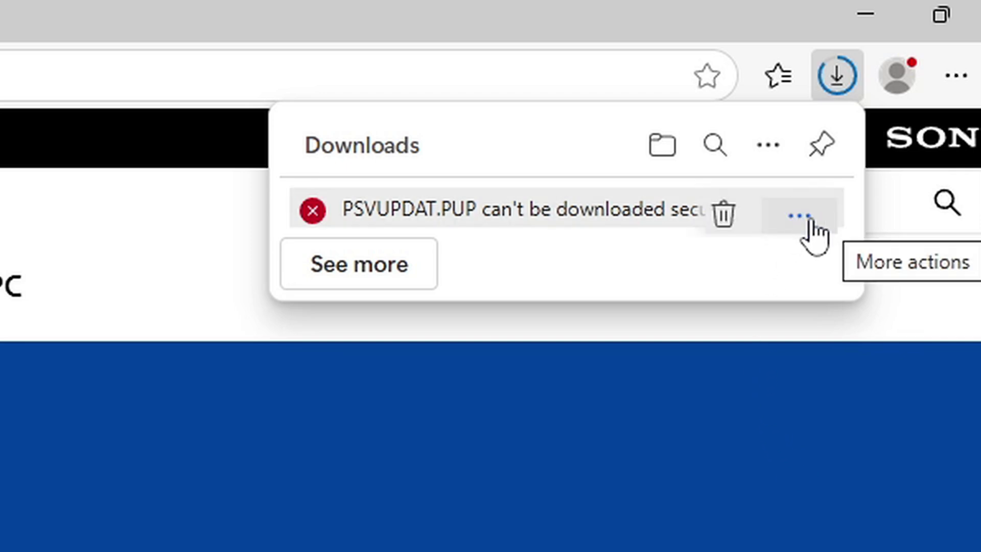
left_click(818, 220)
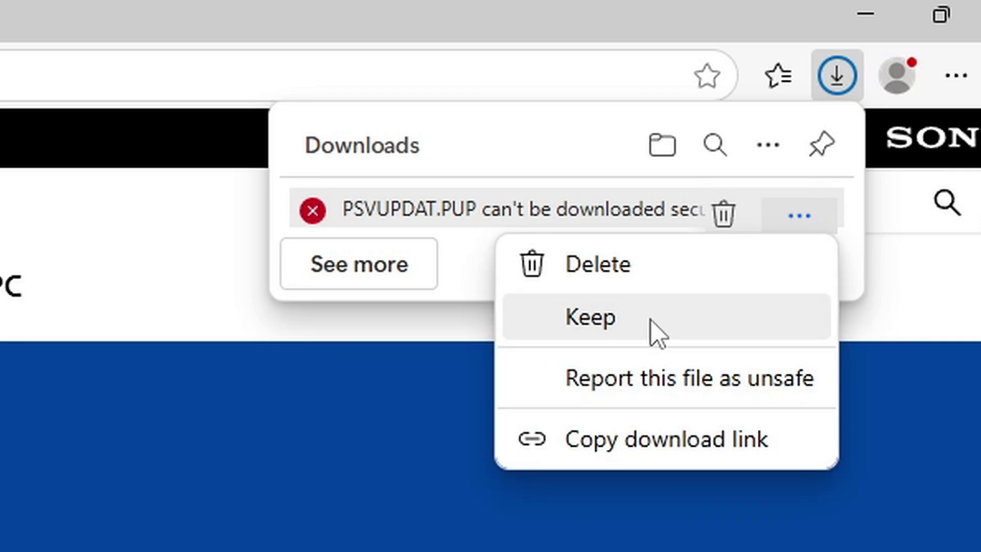
left_click(657, 332)
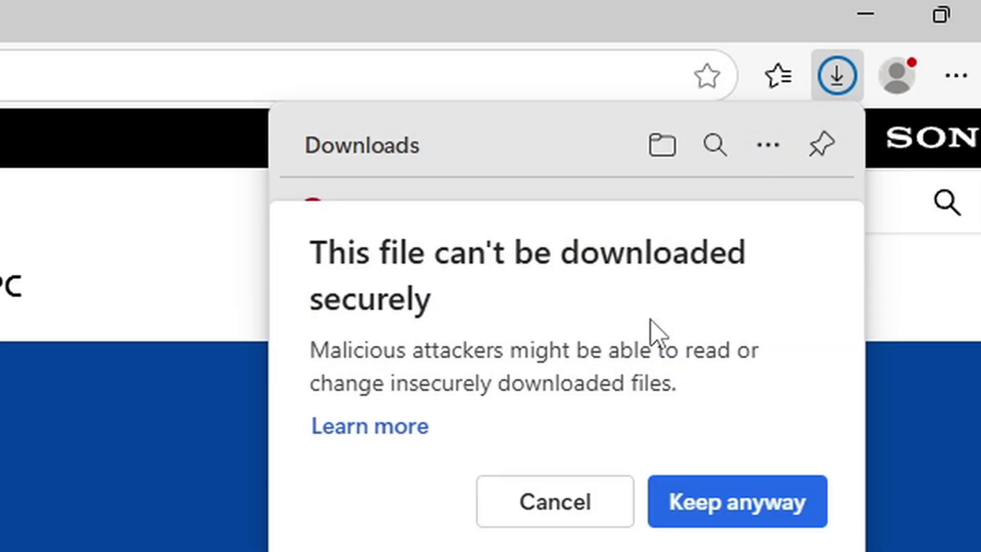
left_click(747, 510)
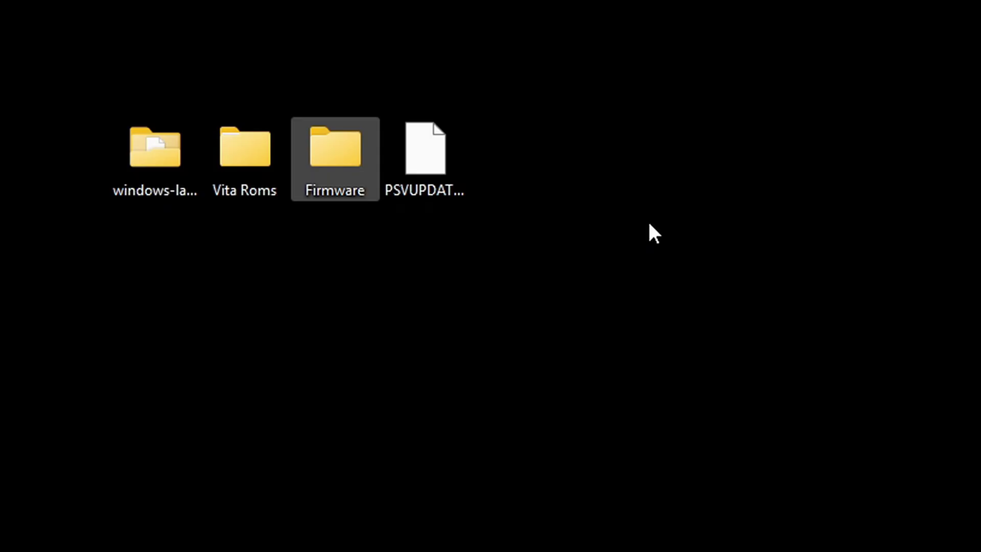
left_click_drag(439, 137, 352, 122)
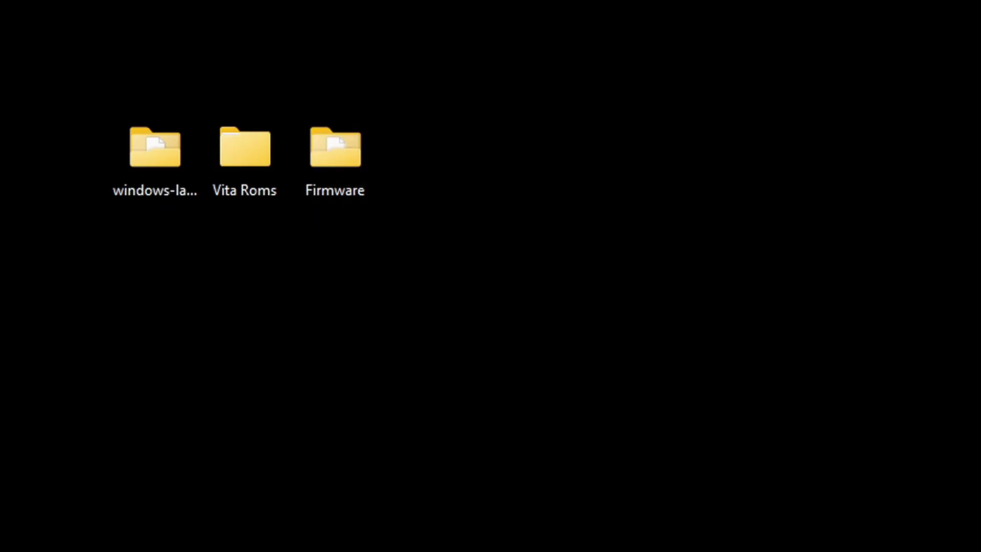
- Create a desktop folder named Pakage and place it beside the Firmware folder
right_click(464, 265)
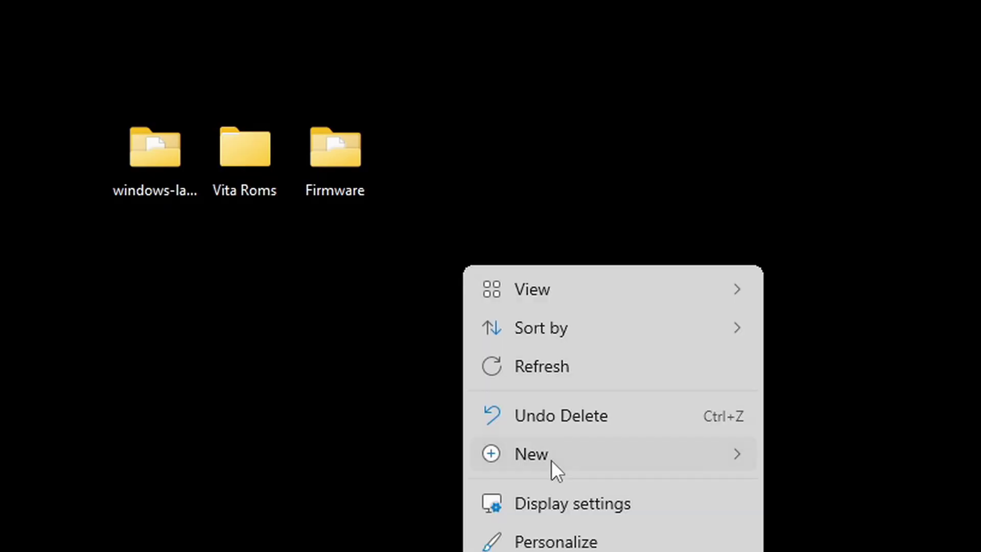
mouse_move(597, 455)
left_click(831, 450)
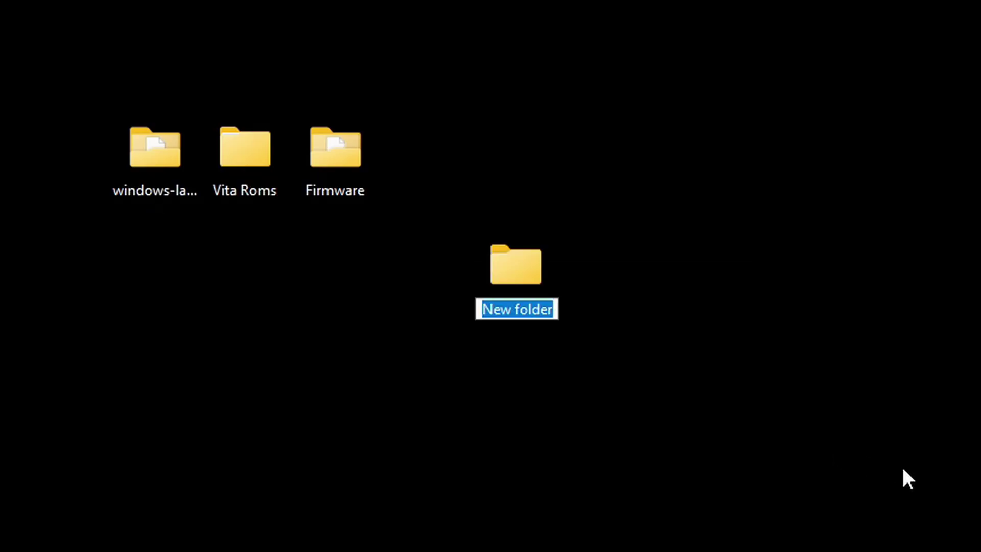
type("Paka")
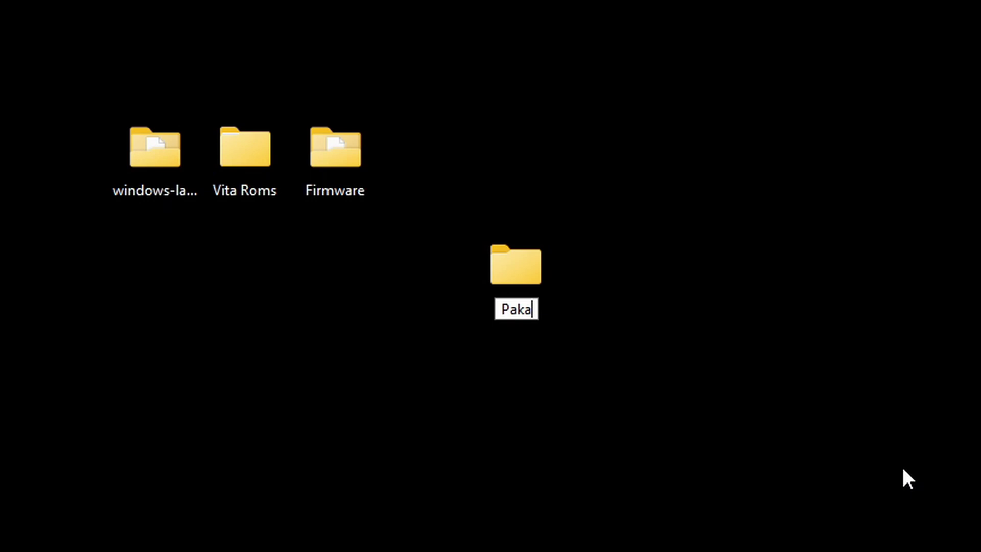
type("ge")
key("Return")
left_click_drag(514, 306, 437, 154)
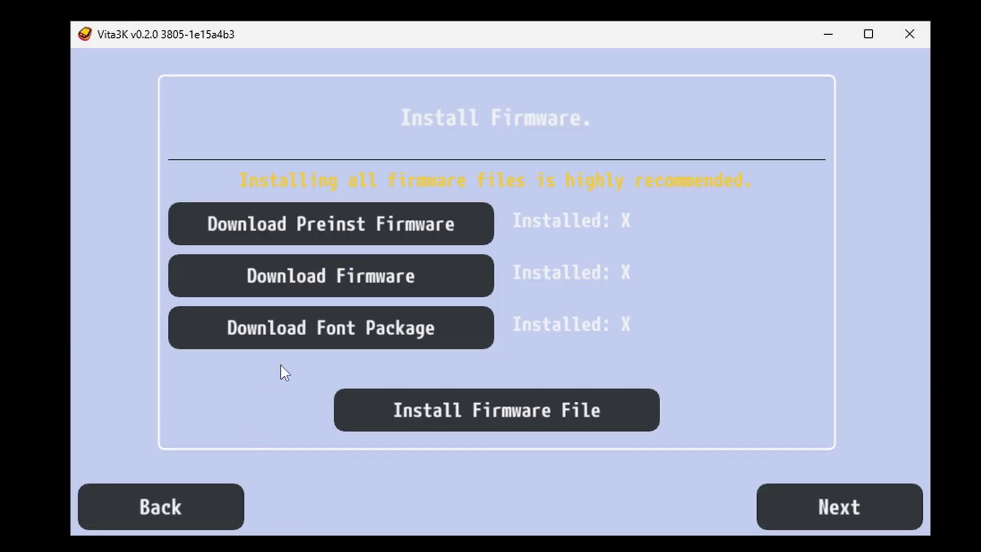
- Download the font package PSP2UPDAT.PUP, keep the blocked file anyway, and move it into the Pakage folder on the desktop
left_click(419, 330)
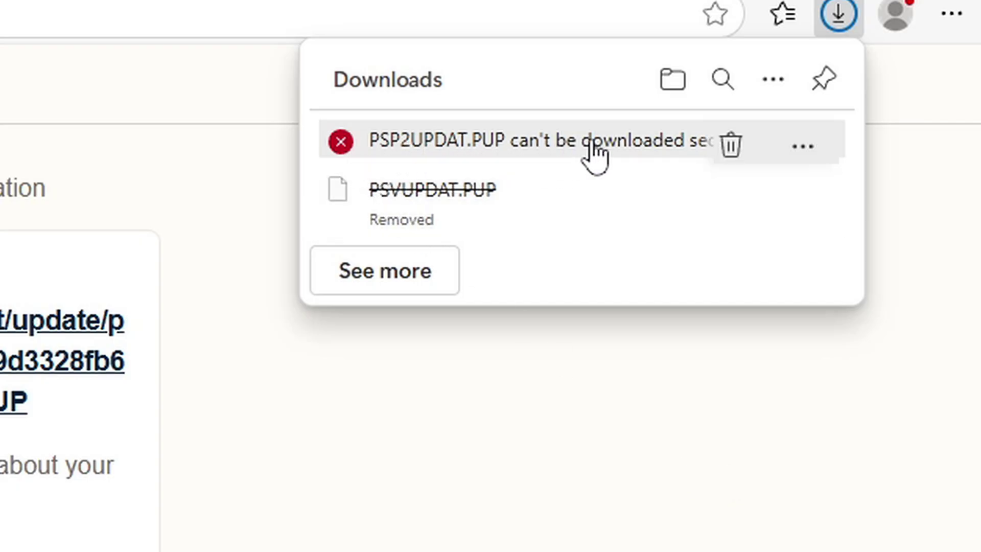
left_click(821, 148)
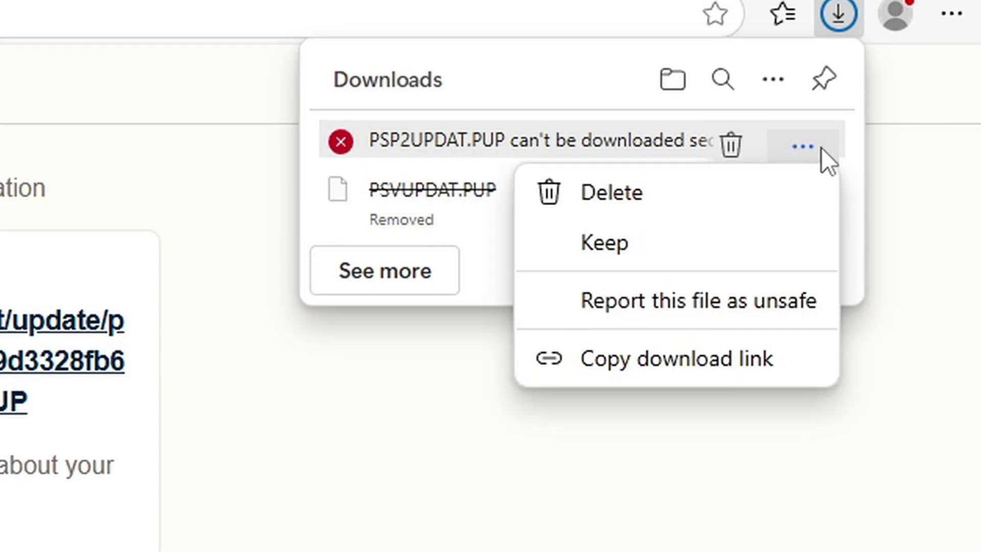
left_click(686, 242)
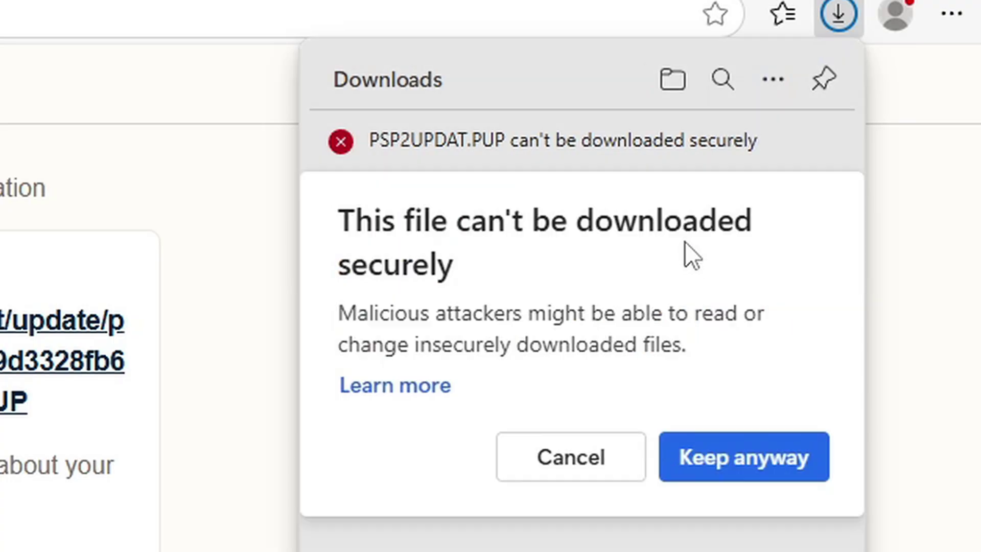
left_click(758, 476)
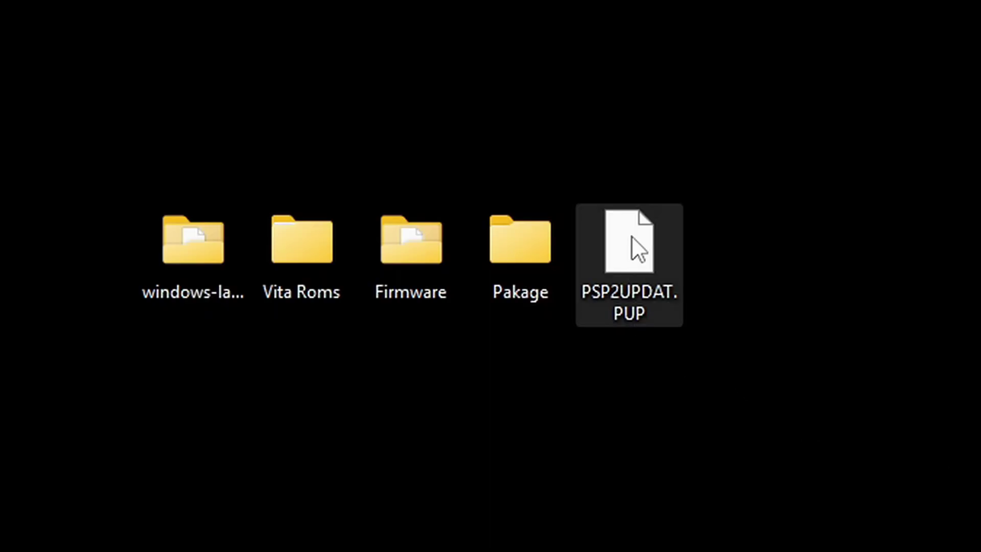
left_click_drag(632, 236, 517, 222)
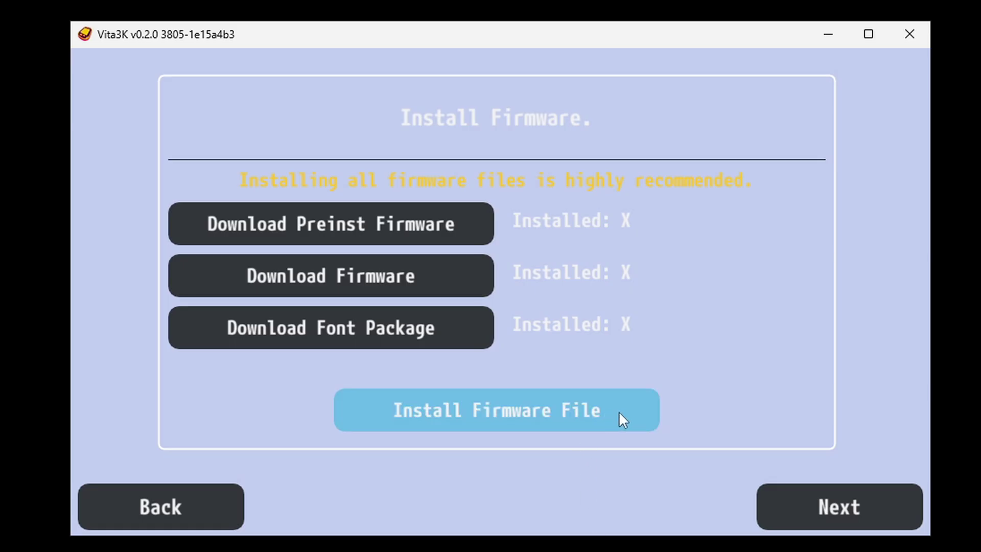
- Install the firmware file PSVUPDAT.PUP from the desktop's Firmware folder, keeping the installation file
left_click(624, 412)
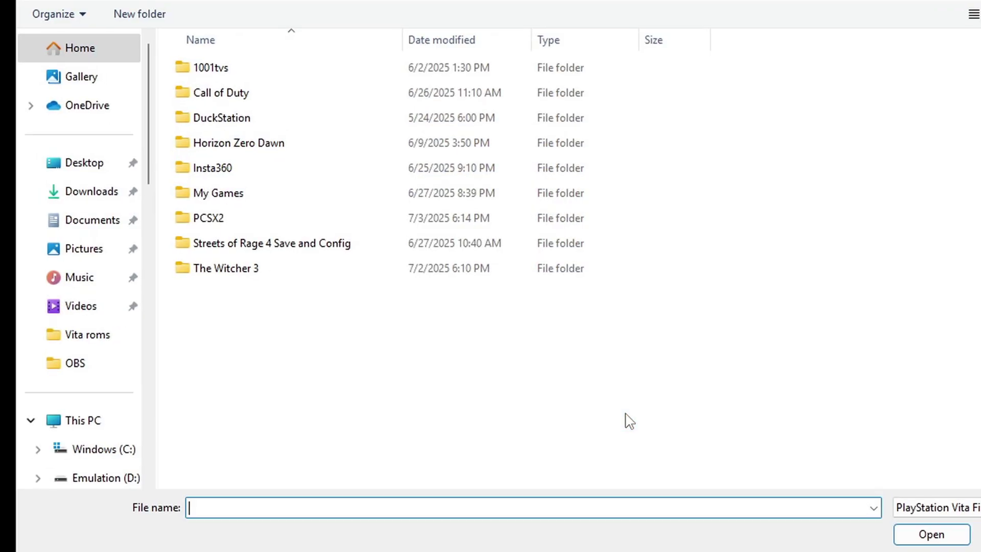
left_click(62, 166)
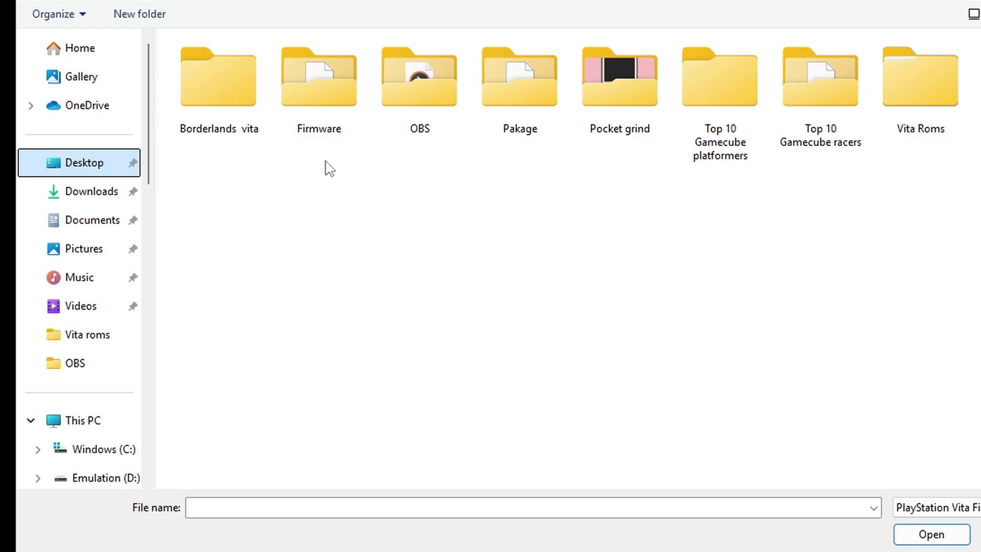
double_click(306, 88)
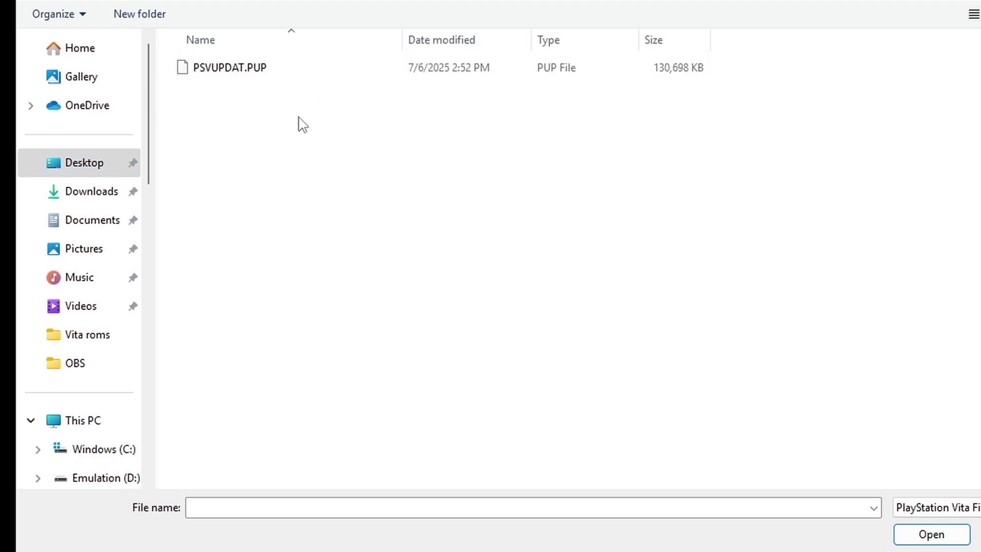
left_click(251, 70)
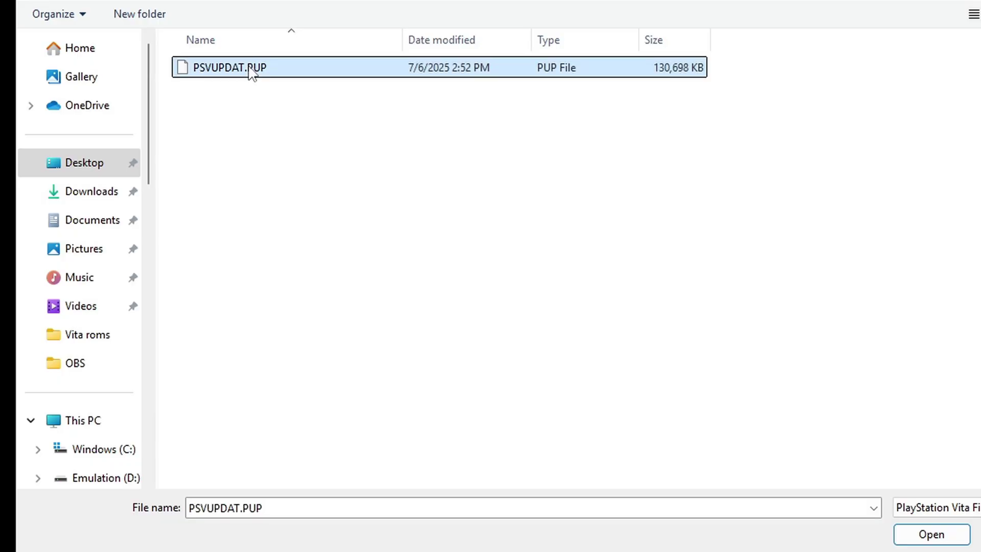
double_click(250, 71)
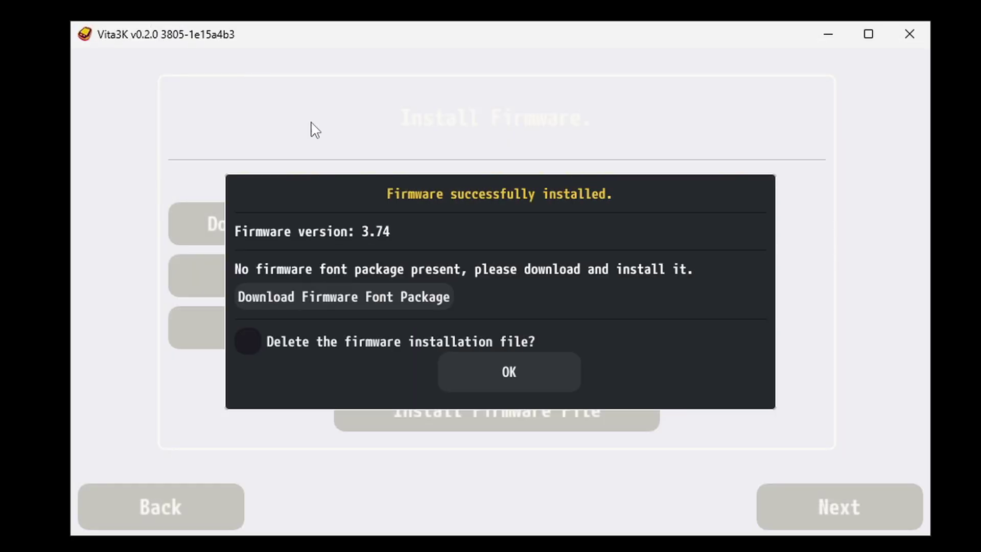
left_click(501, 371)
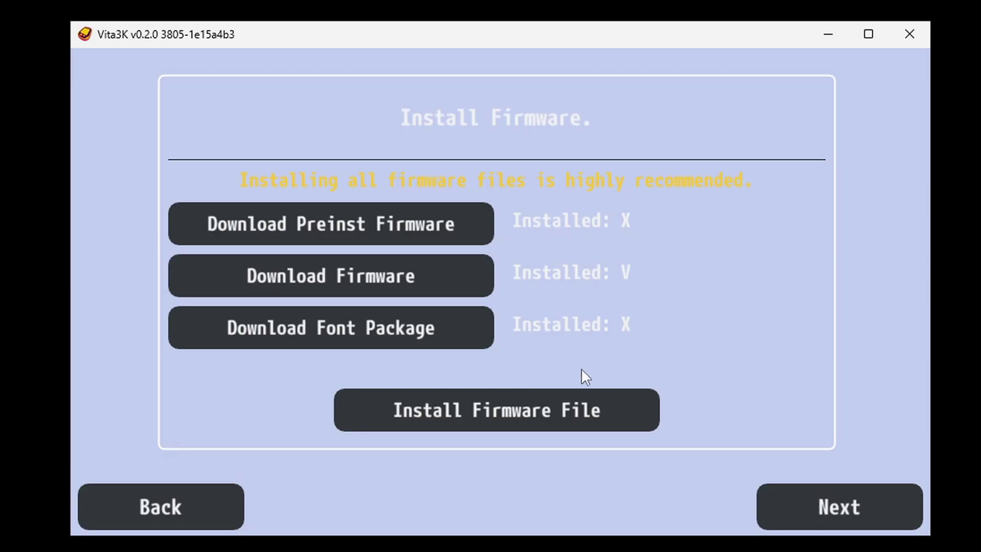
- Install the font package PSP2UPDAT.PUP from the desktop's Pakage folder, keeping the installation file
left_click(603, 413)
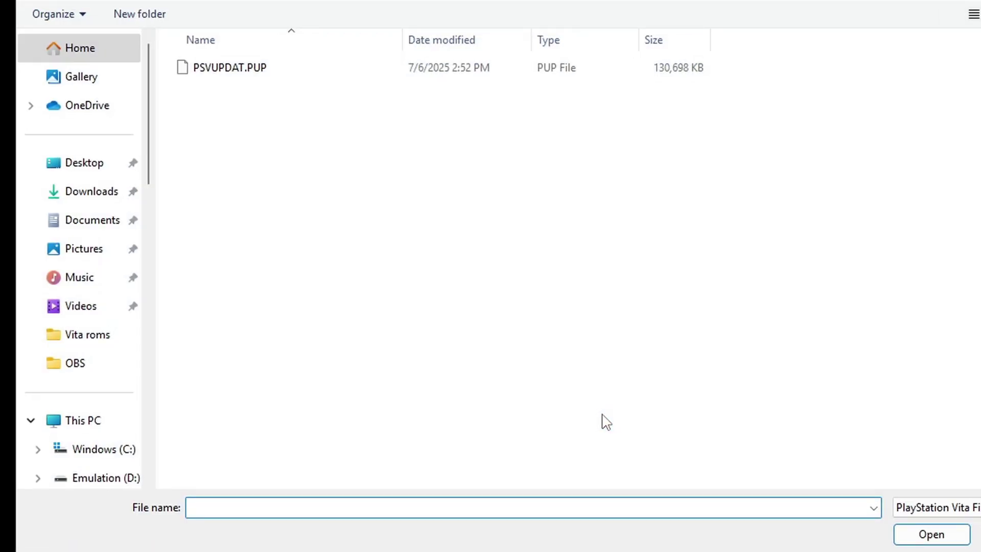
left_click(90, 174)
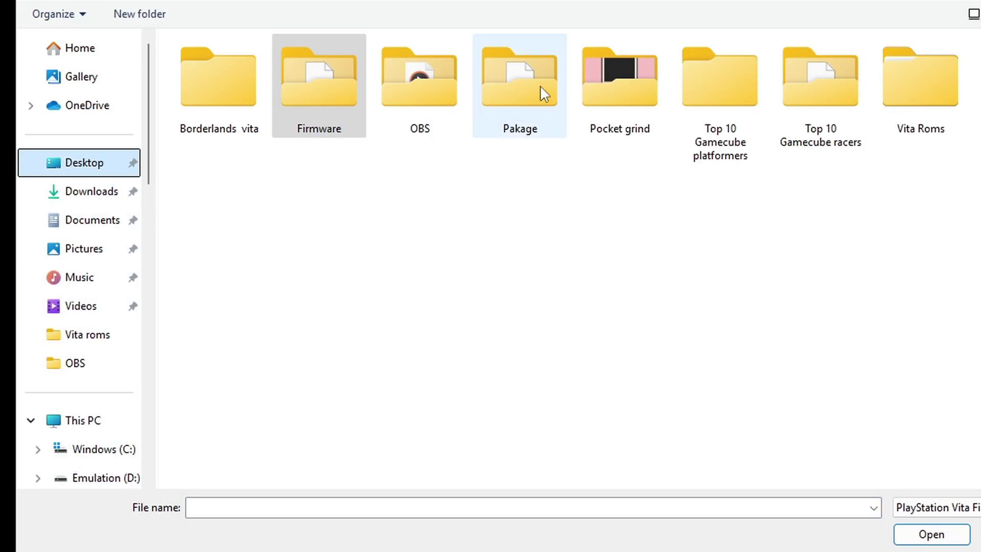
mouse_move(554, 76)
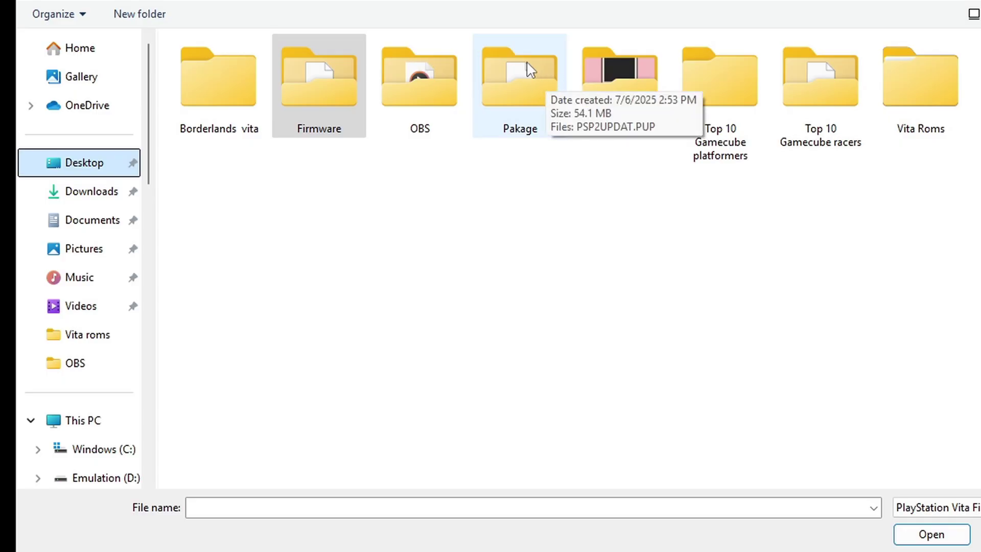
double_click(524, 75)
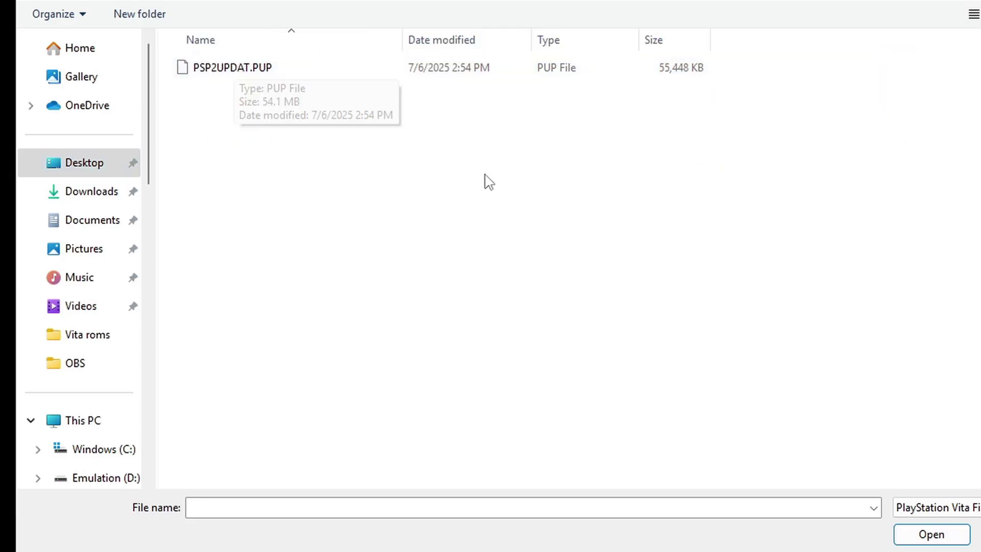
double_click(226, 73)
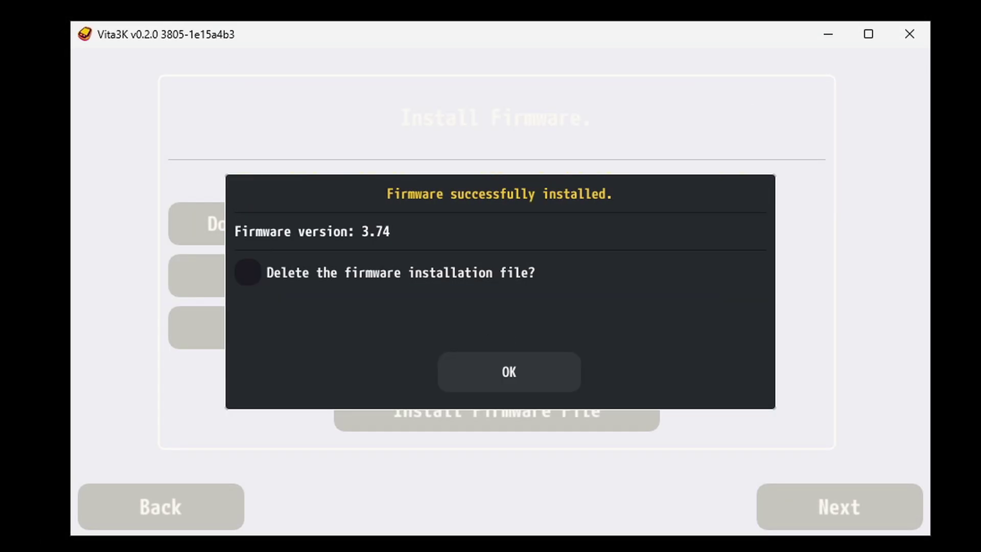
left_click(542, 364)
- Finish the initial setup with the default interface settings, and dismiss the welcome message with Show next time turned off
left_click(857, 497)
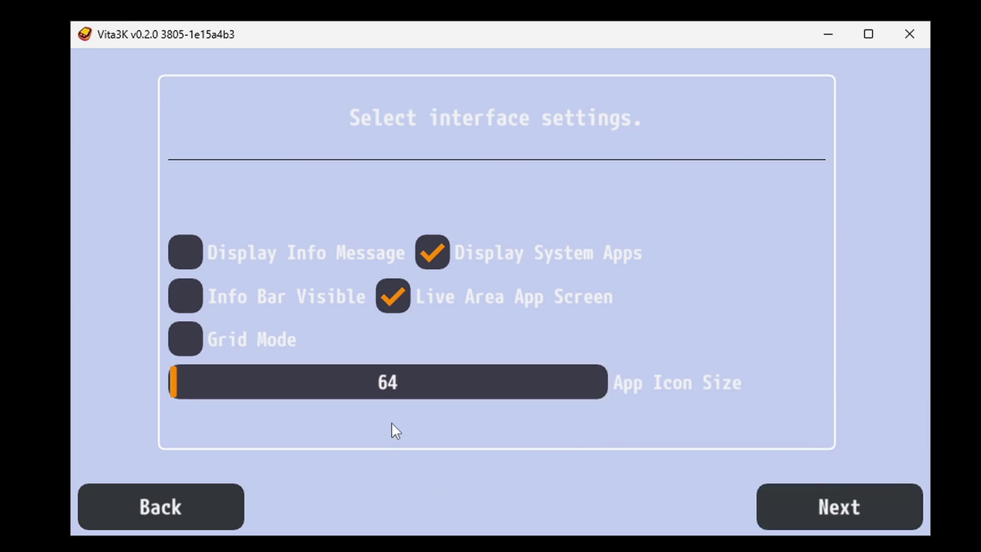
left_click(865, 515)
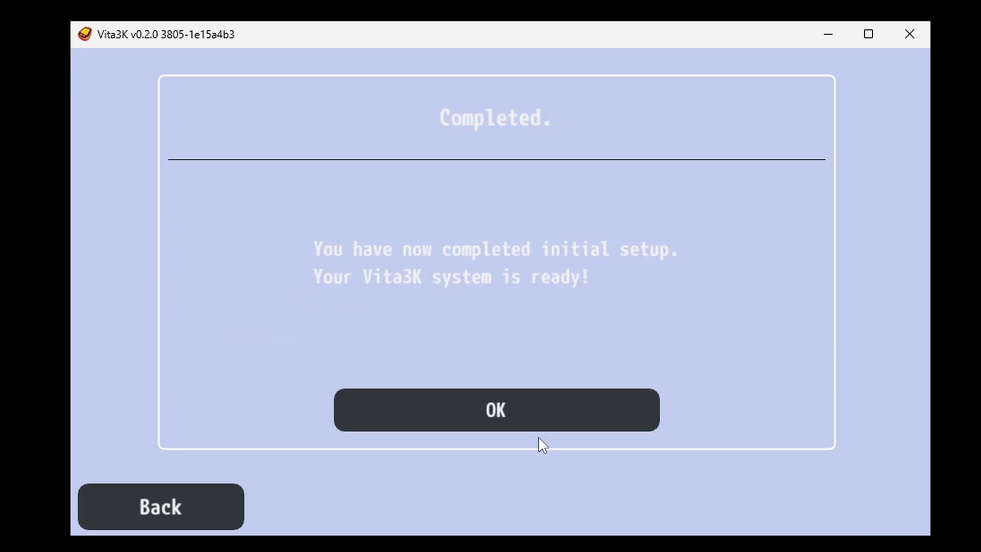
left_click(535, 408)
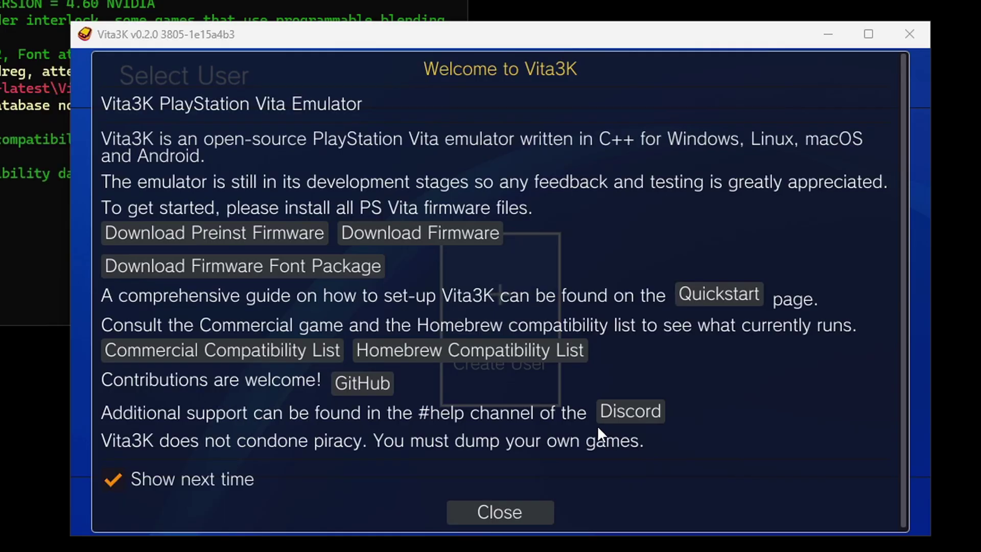
left_click(114, 479)
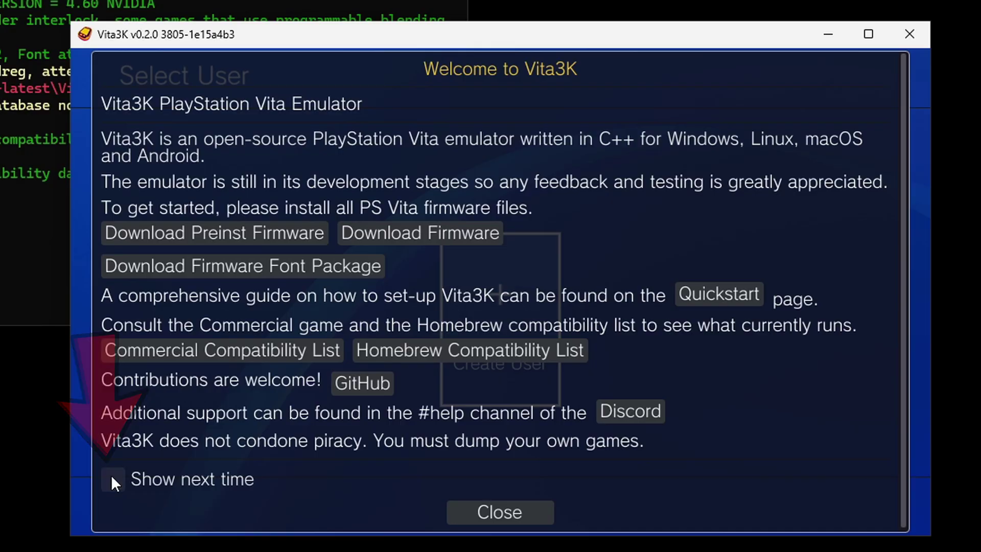
left_click(507, 513)
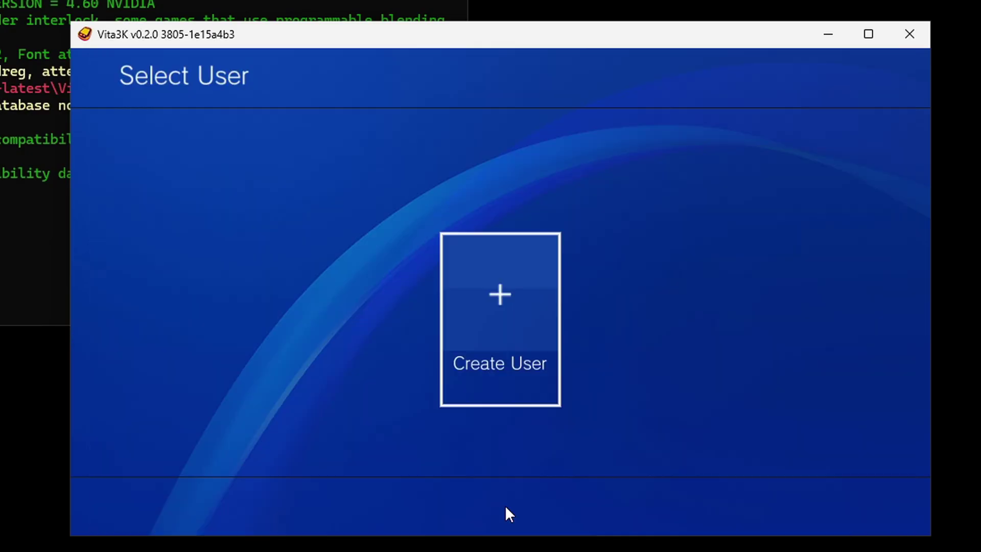
- Create a user with the person's first name and the default avatar, and log in as that user
left_click(499, 293)
key("BackSpace")
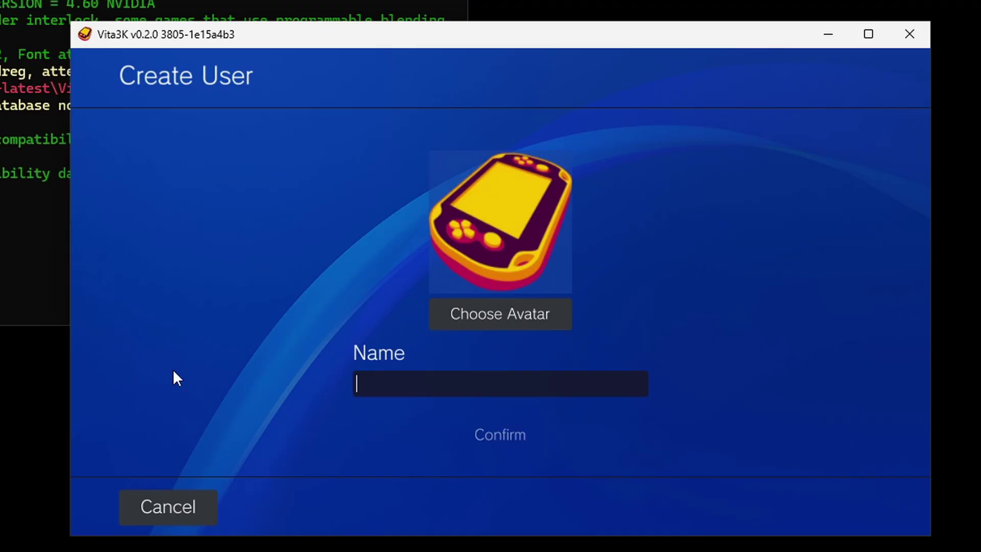
type("Shandelll")
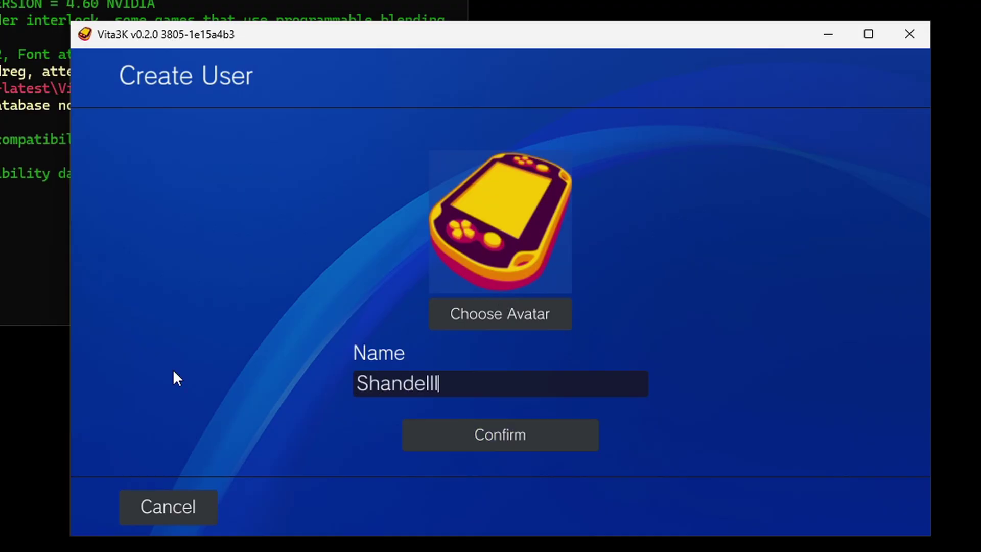
key("BackSpace")
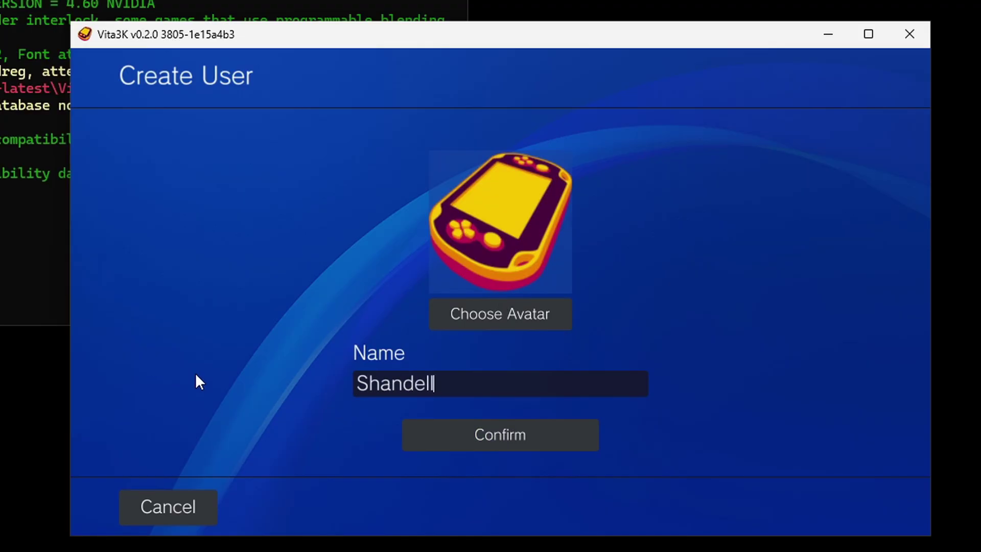
left_click(564, 443)
left_click(556, 435)
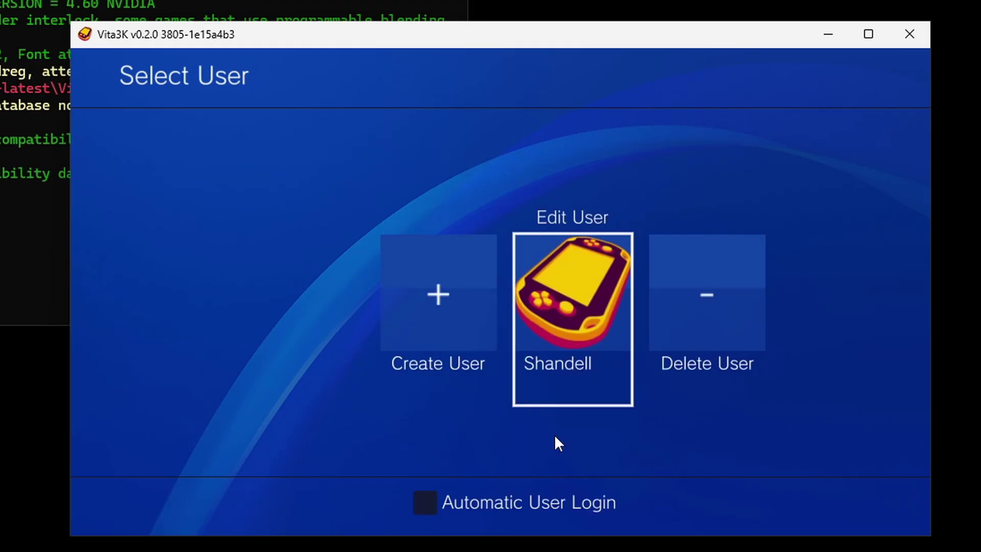
left_click(505, 293)
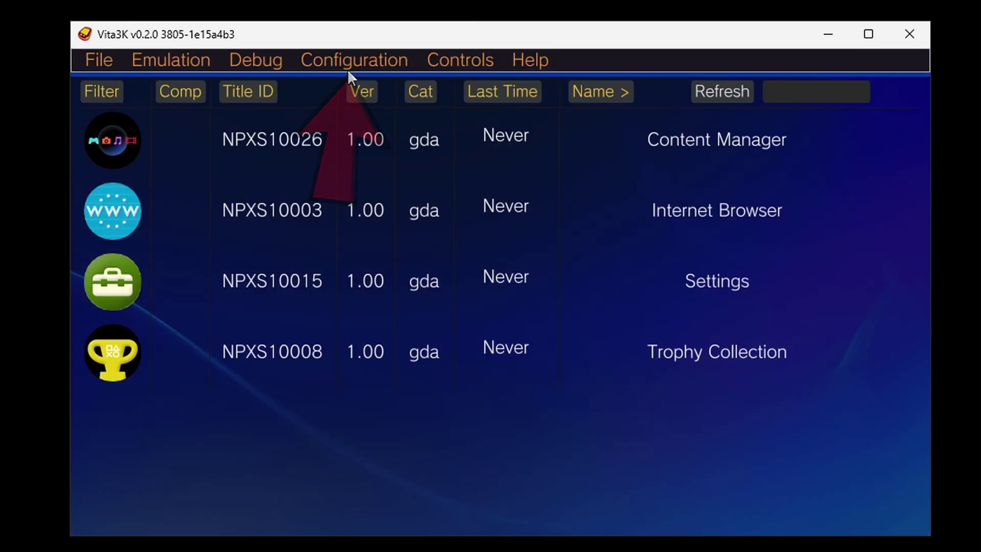
- Set the backend renderer in the emulator's GPU settings to Vulkan
left_click(345, 60)
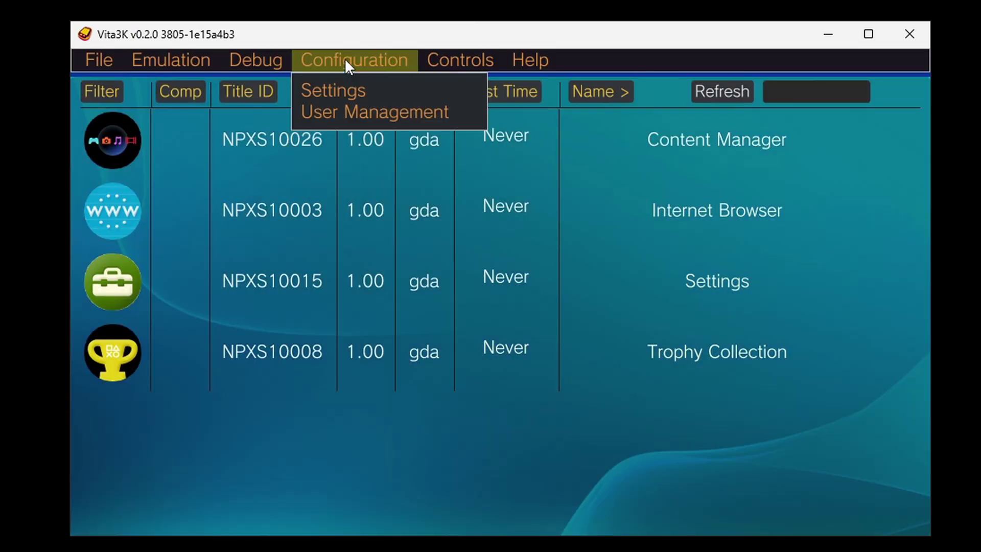
left_click(362, 91)
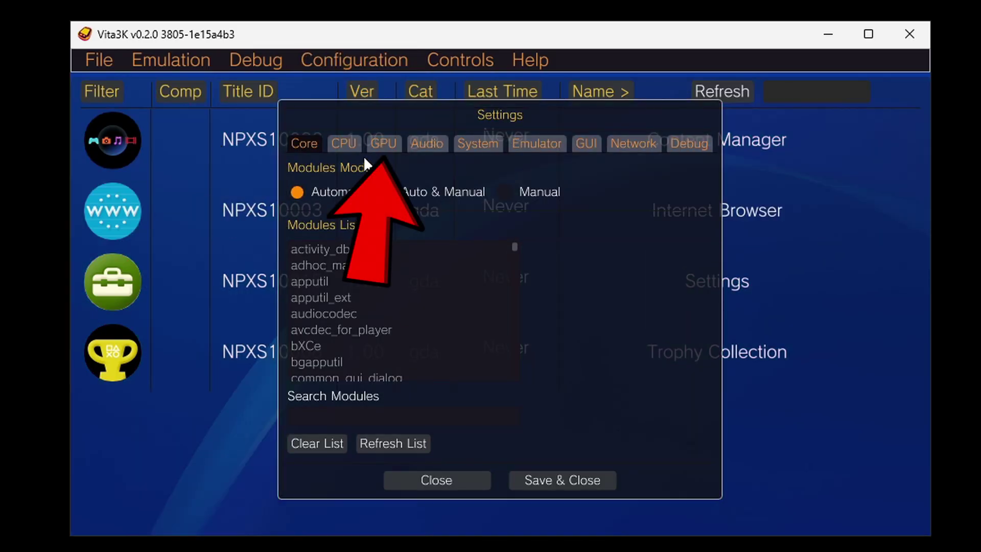
left_click(384, 144)
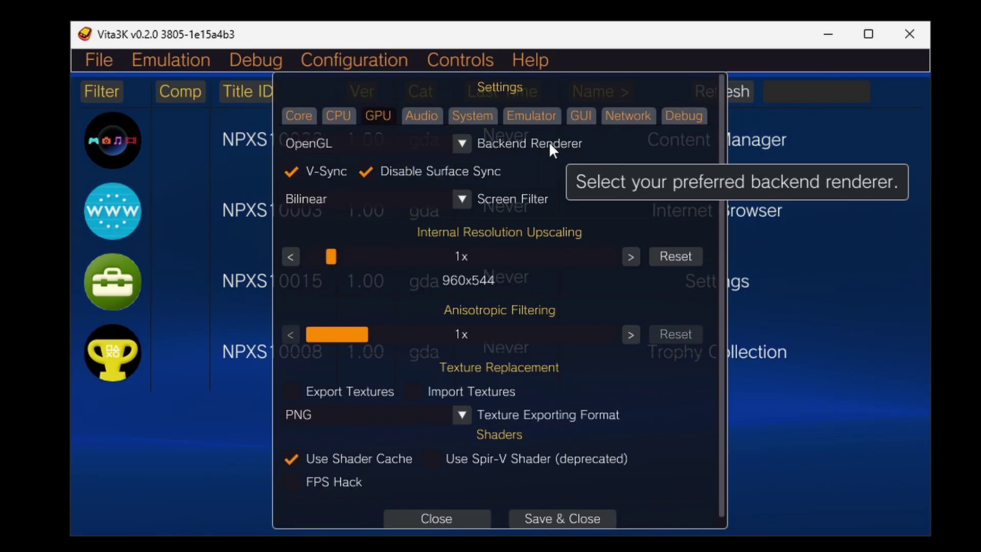
left_click(460, 143)
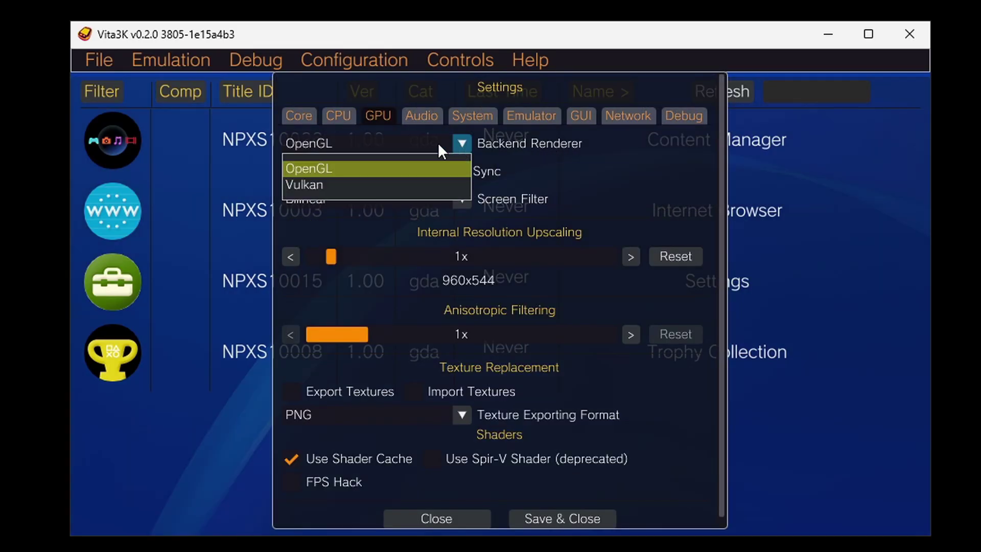
left_click(323, 181)
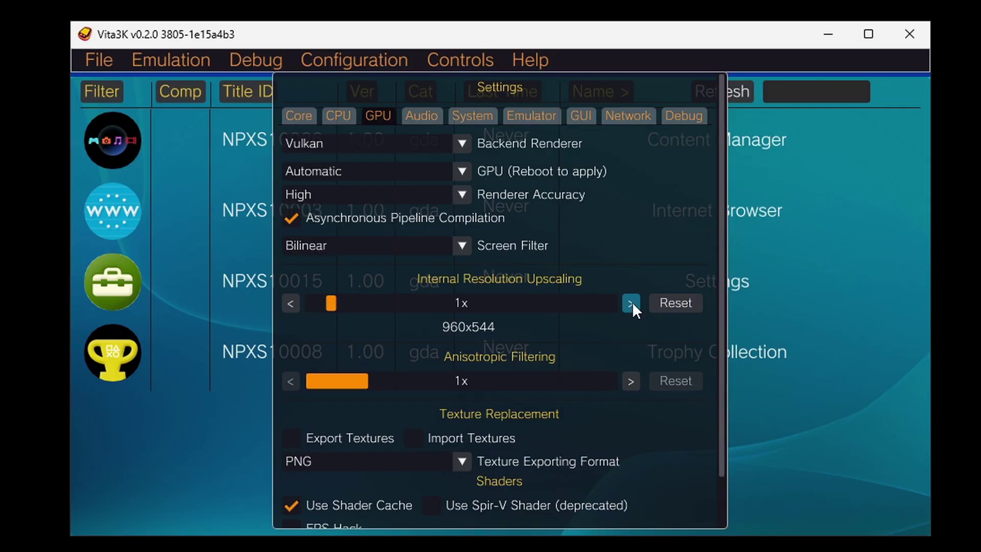
- Set Internal Resolution Upscaling to 2x (1920x1088), and save and close the settings
left_click(632, 303)
left_click(631, 302)
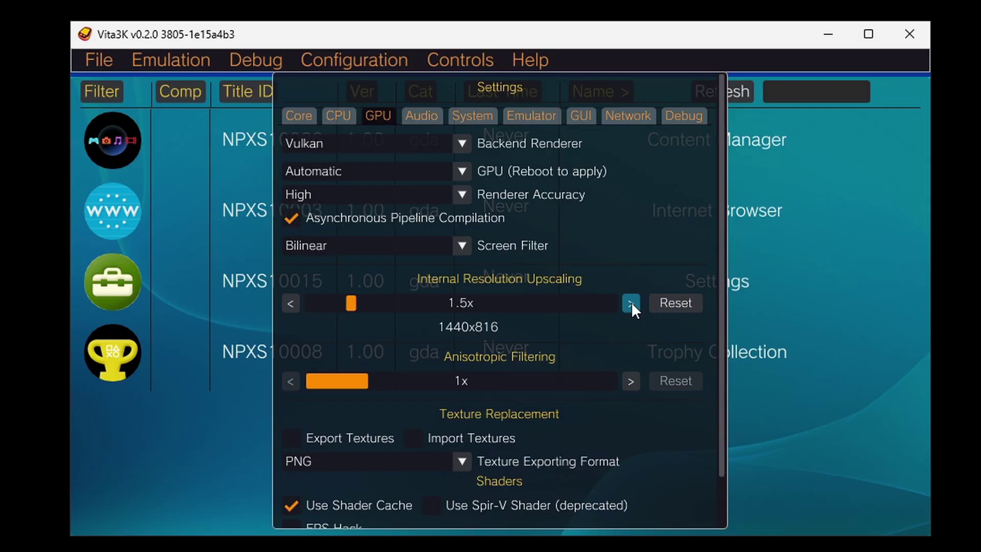
left_click(631, 302)
left_click(631, 302)
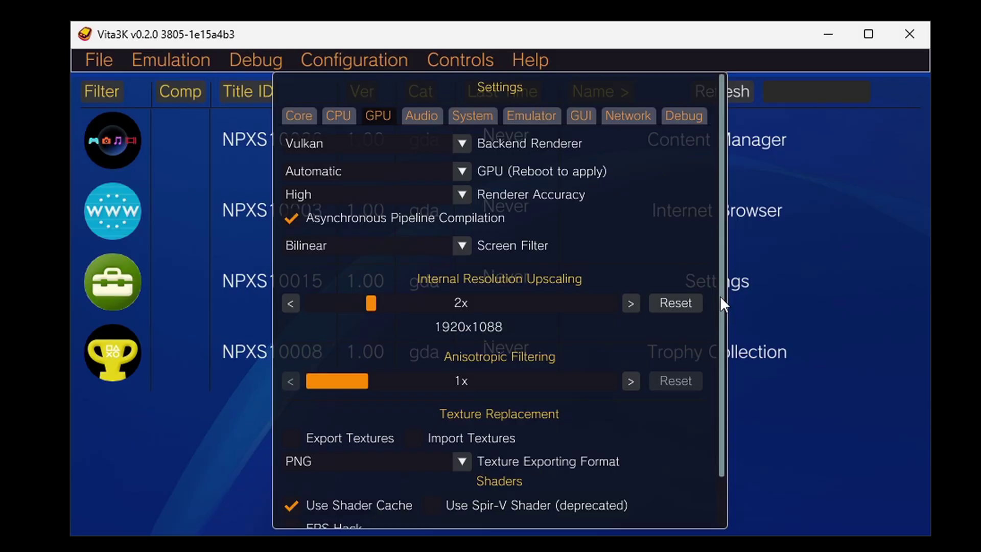
left_click_drag(724, 296, 724, 371)
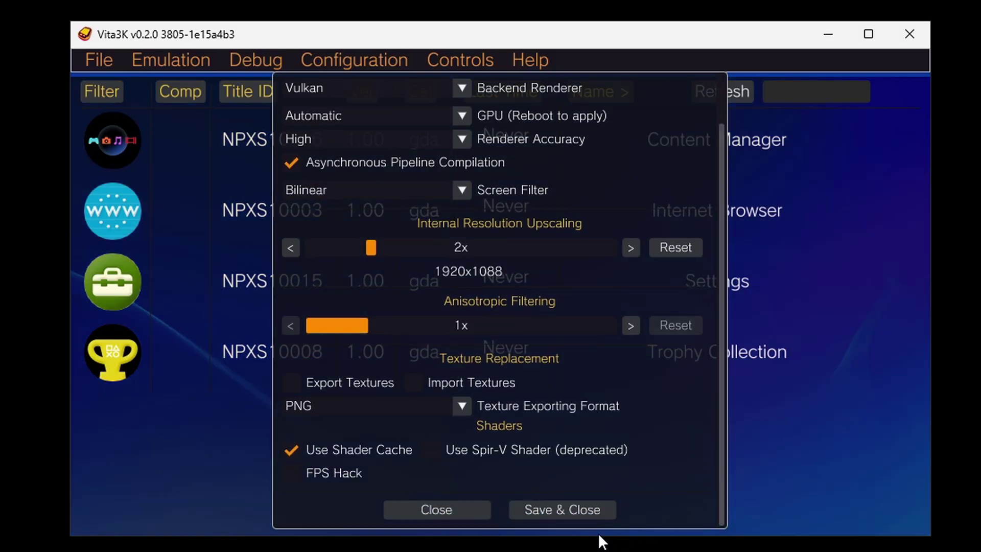
left_click(590, 508)
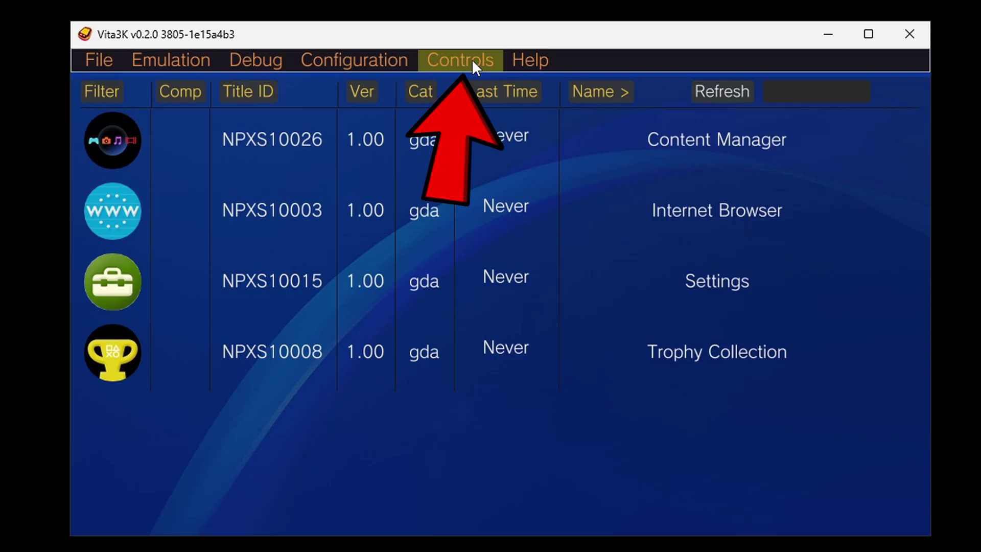
- Check which controllers are connected to the emulator, and close the controller overview
left_click(472, 59)
left_click(510, 114)
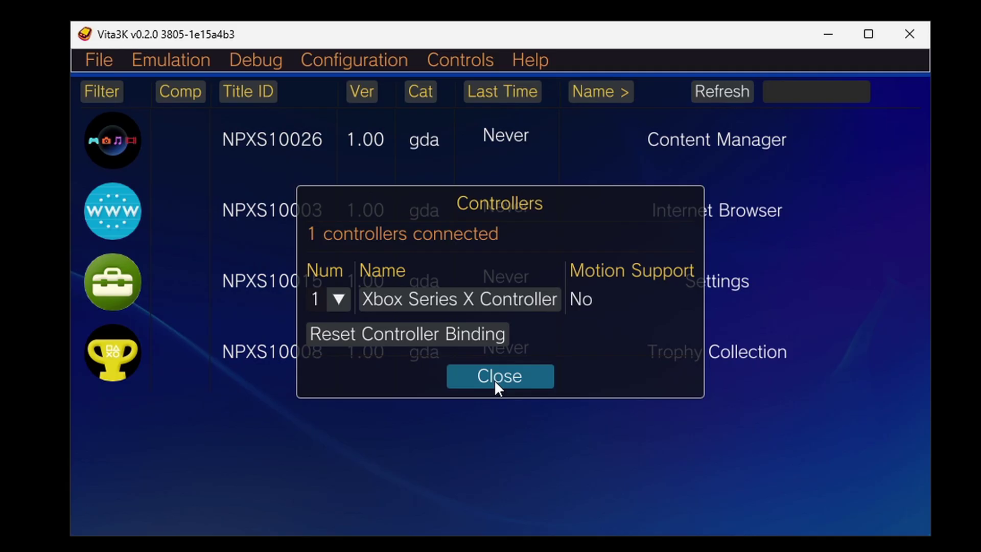
left_click(495, 377)
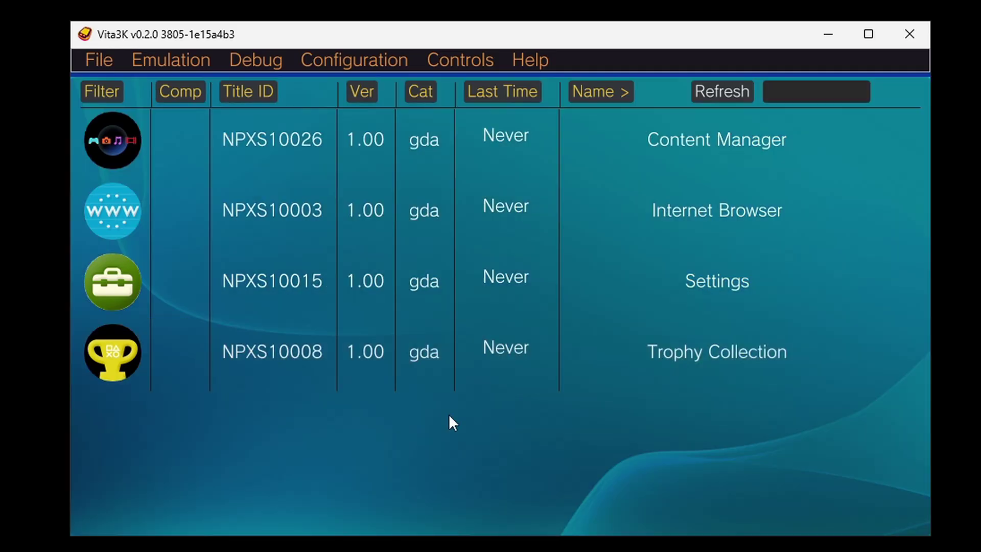
- Install the game archive Borderlands2 from the Vita Roms folder on the Desktop, keeping the archive file
left_click(92, 63)
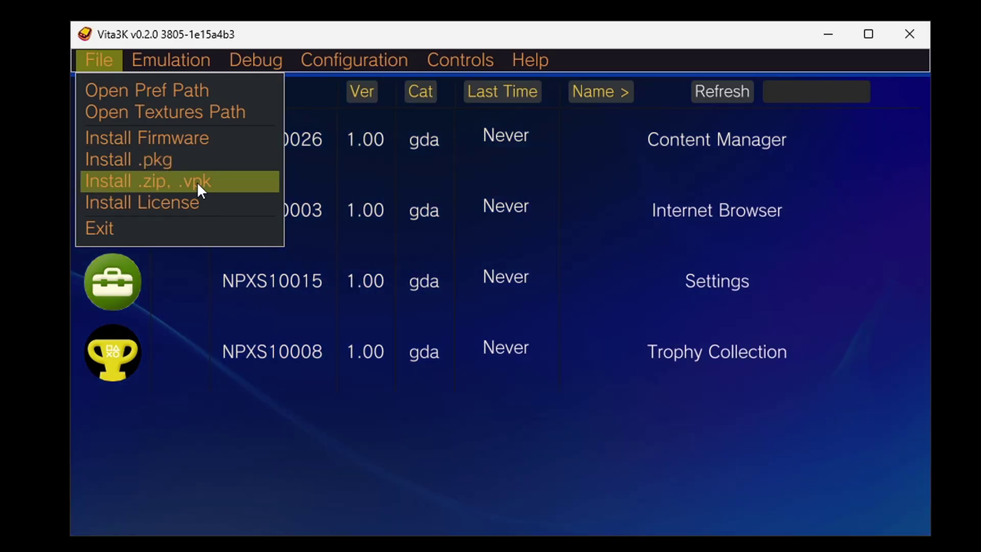
left_click(198, 182)
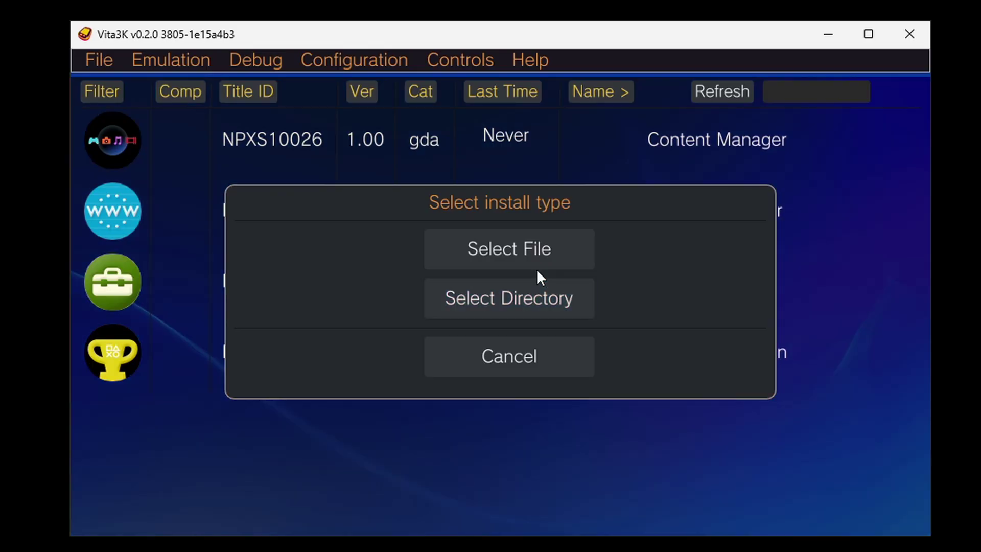
left_click(550, 245)
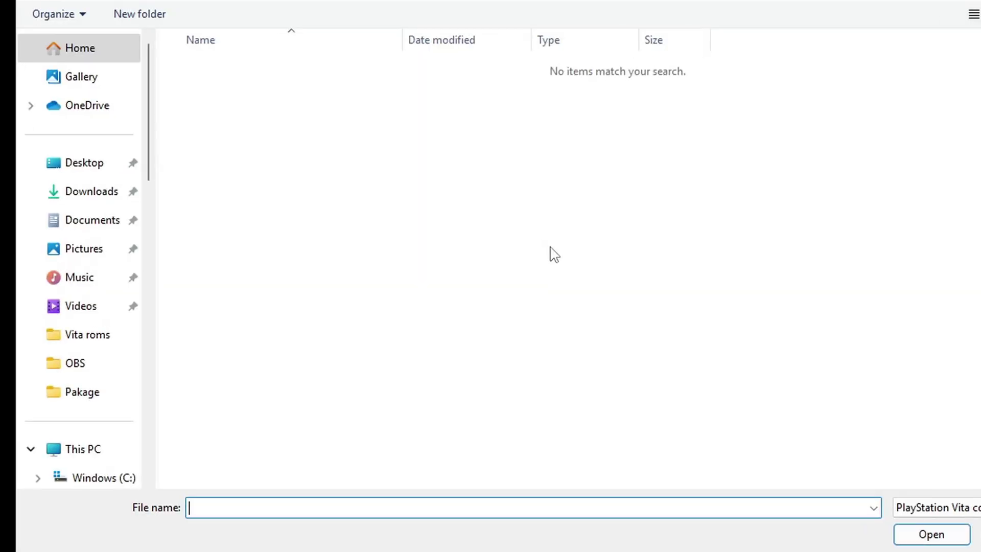
left_click(88, 167)
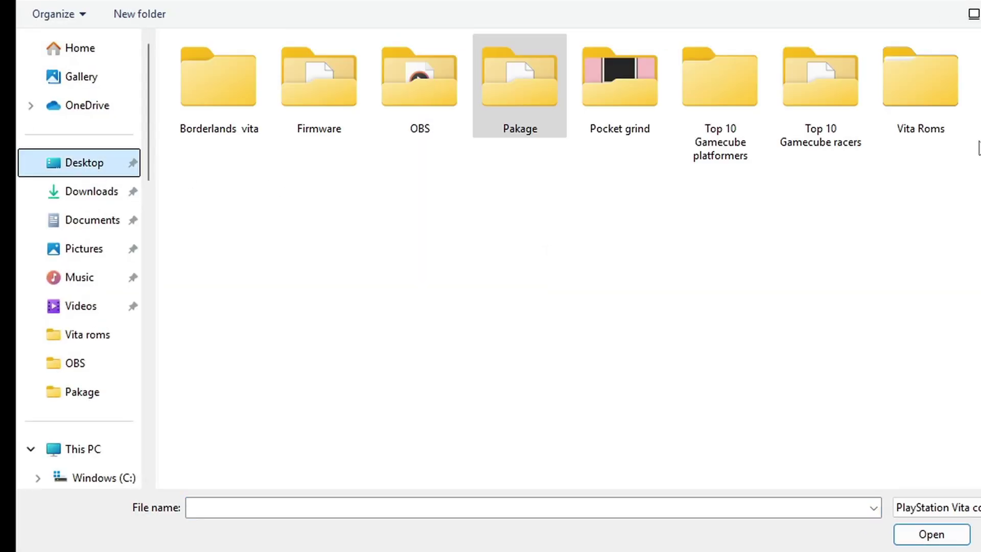
double_click(929, 85)
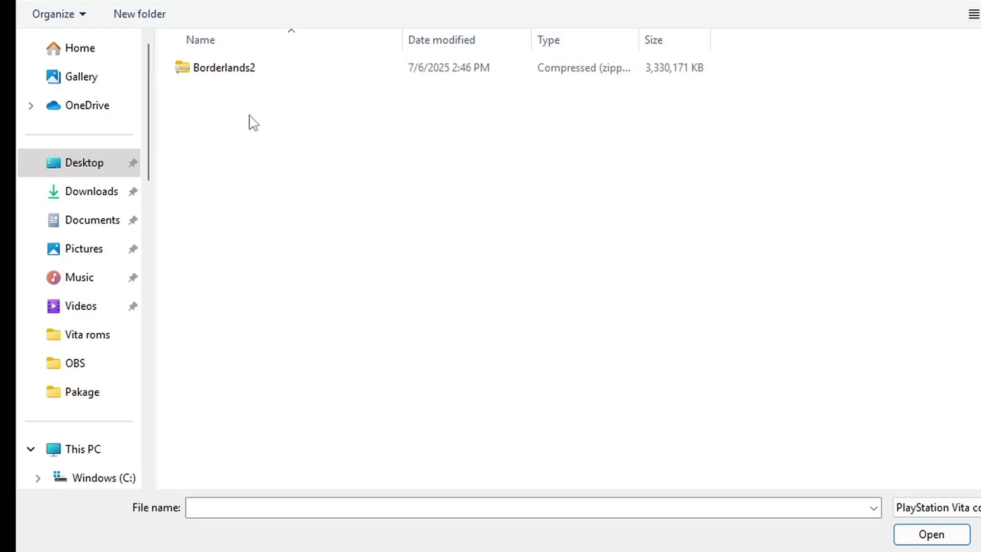
double_click(228, 70)
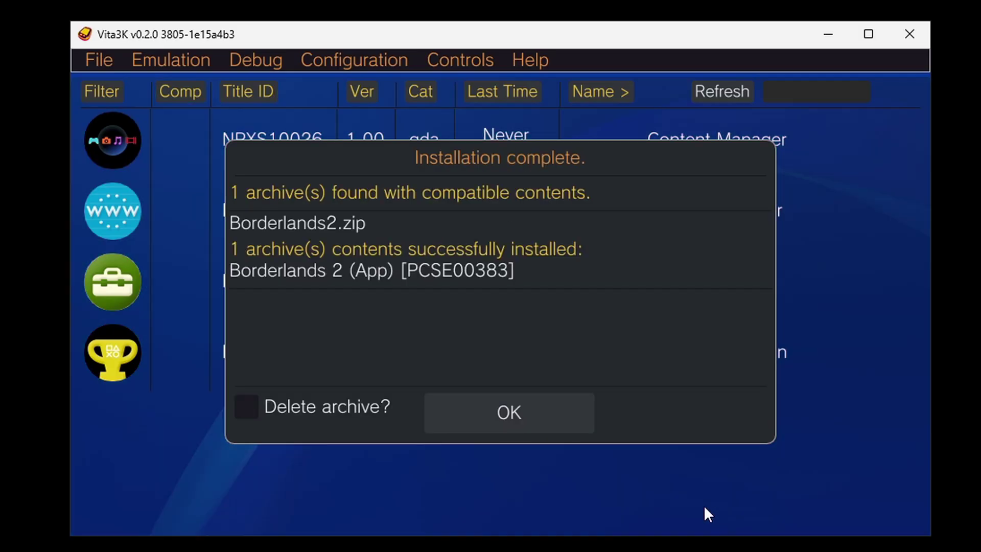
left_click(527, 412)
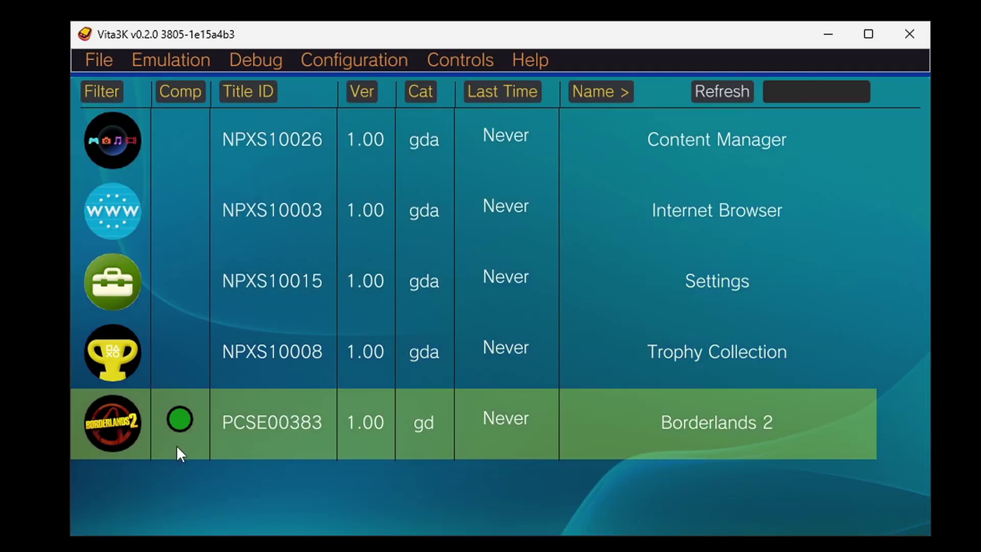
- Start Borderlands 2 from the app list and switch the game to full screen
left_click(111, 422)
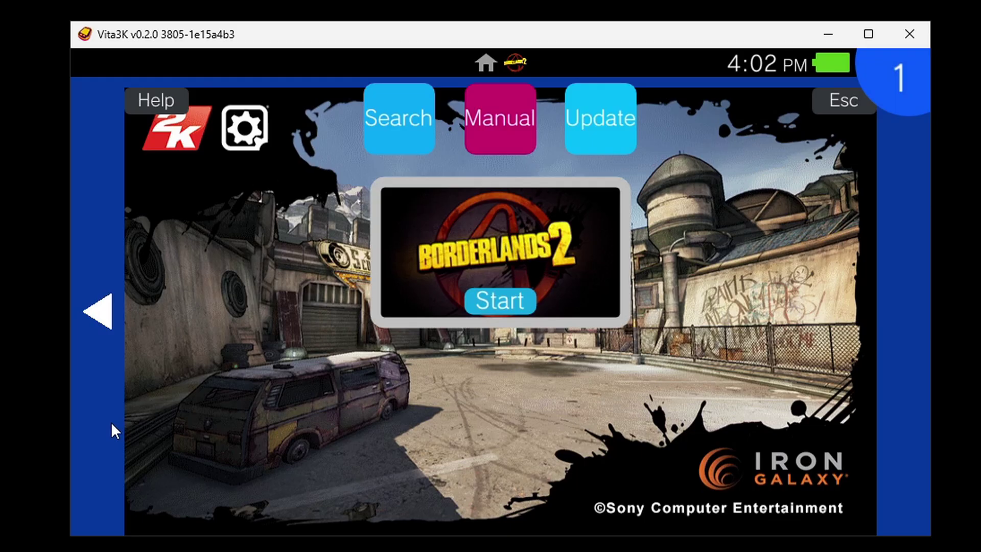
left_click(500, 307)
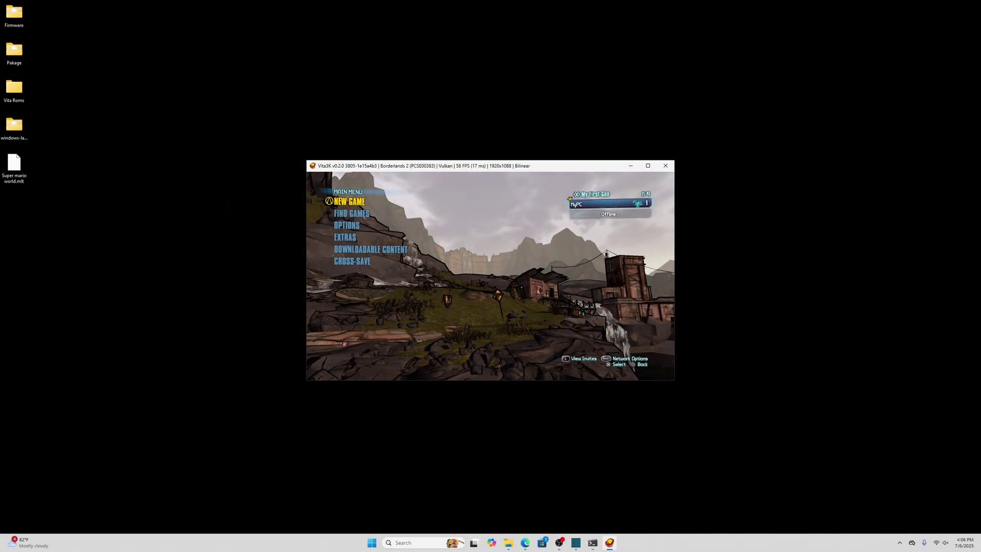
key("F11")
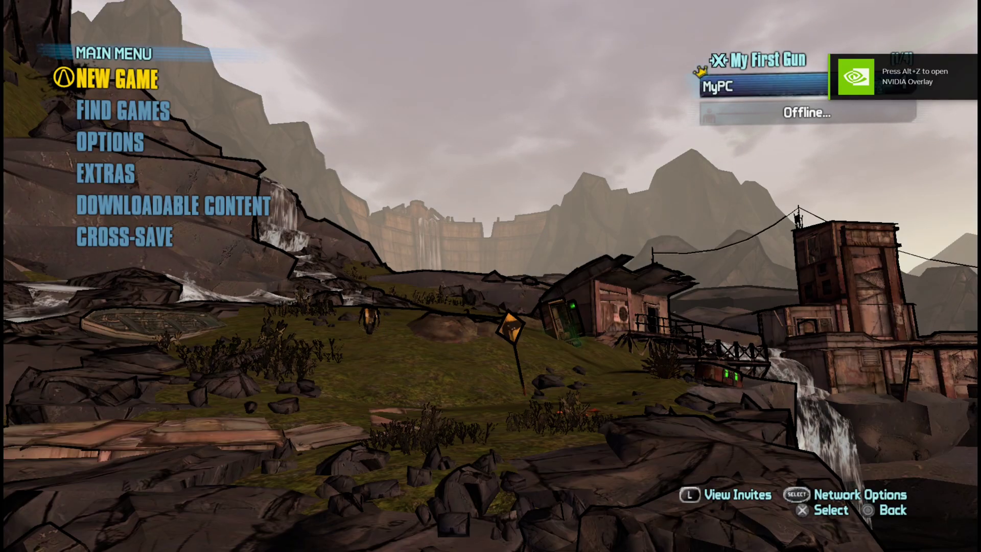